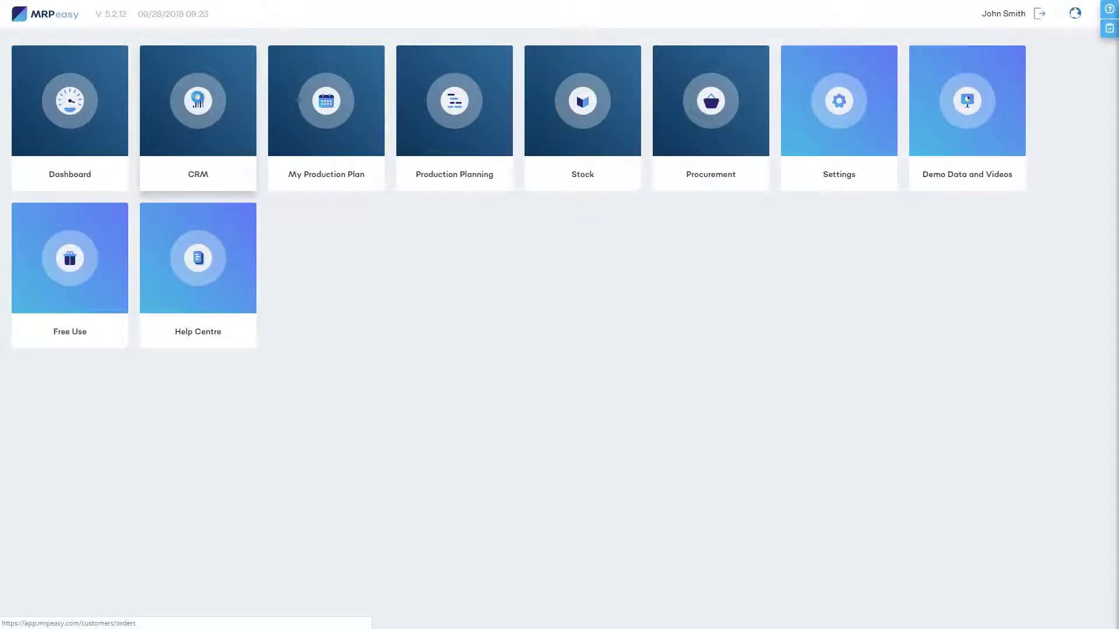
- Show the CRM Customer returns (RMAs) list with its four wooden-table returns
{"action": "left_click", "coordinate": [197, 97]}
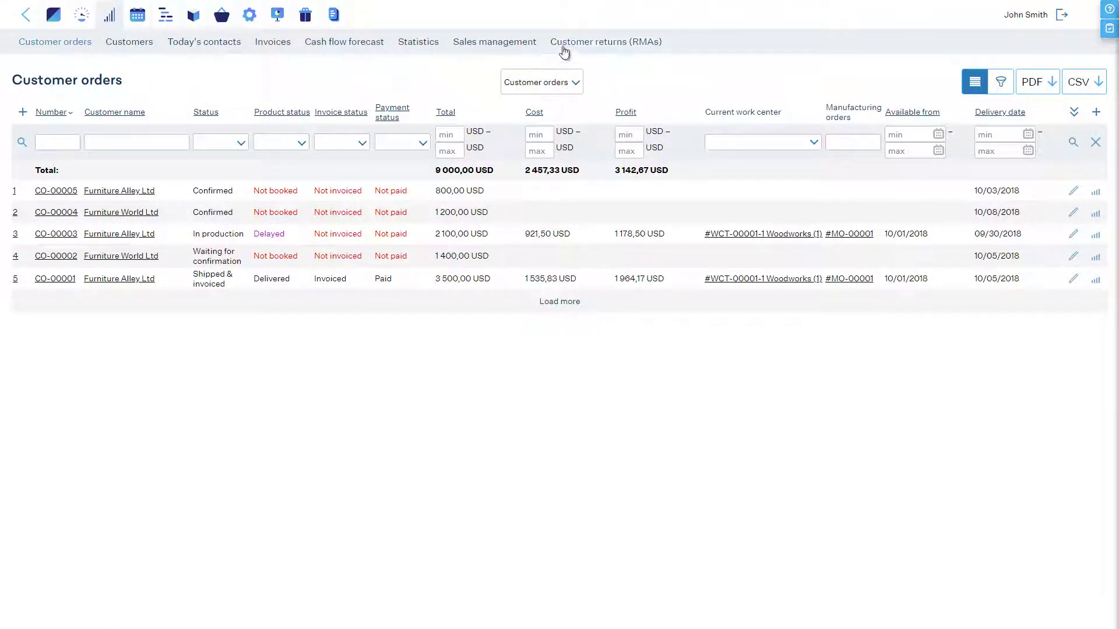
{"action": "left_click", "coordinate": [565, 51]}
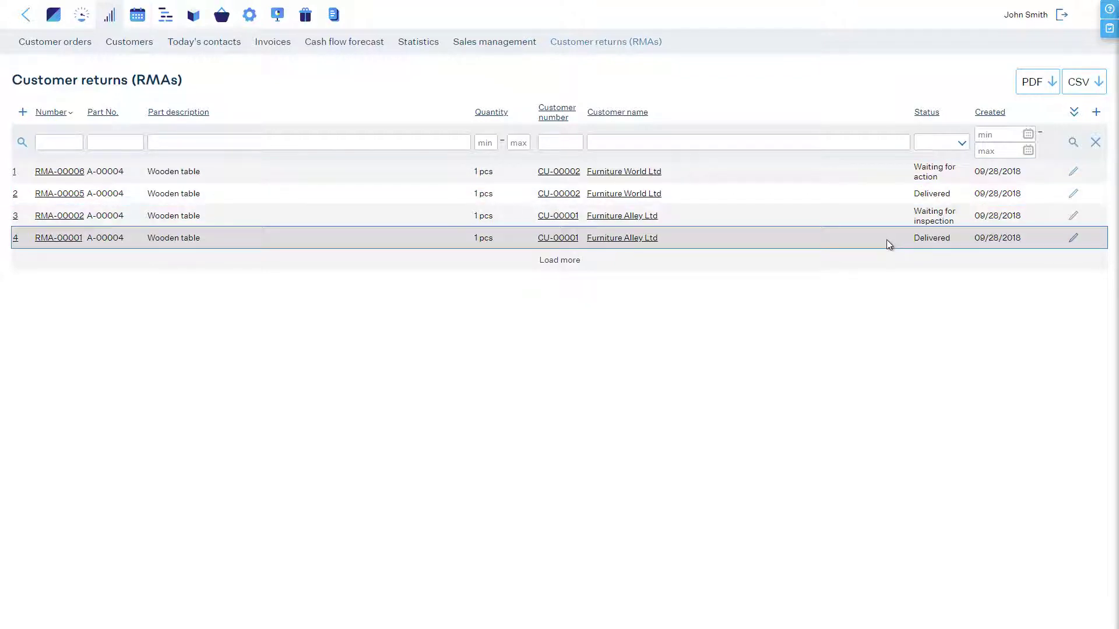
- Start a new RMA order for Furniture Alley Ltd with type Receipt and credit
{"action": "left_click", "coordinate": [24, 114]}
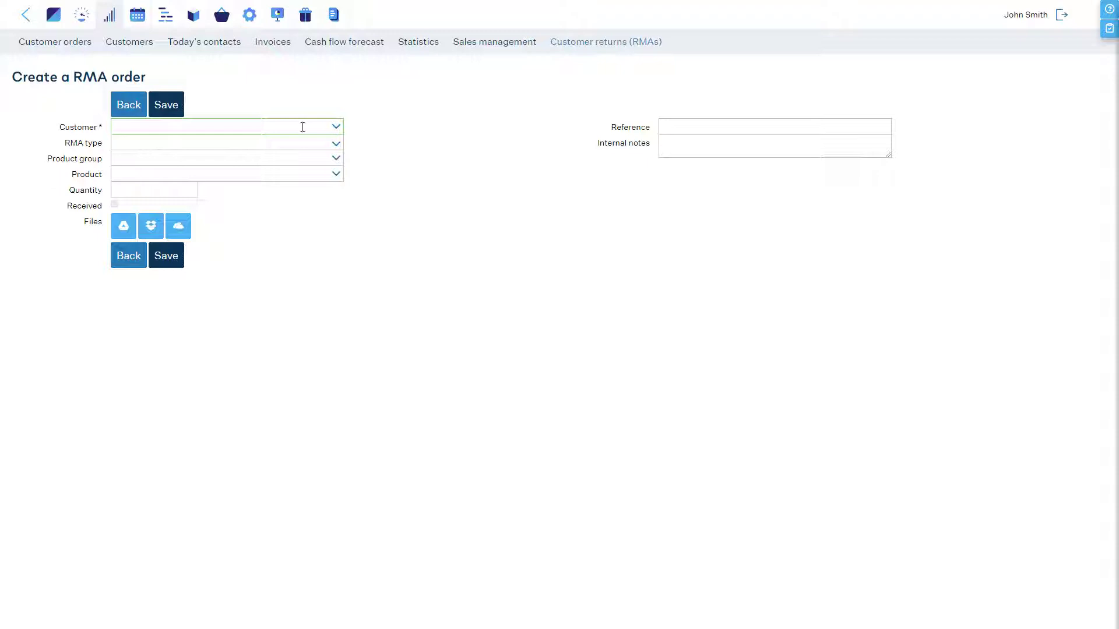
{"action": "left_click", "coordinate": [336, 127]}
{"action": "left_click", "coordinate": [329, 157]}
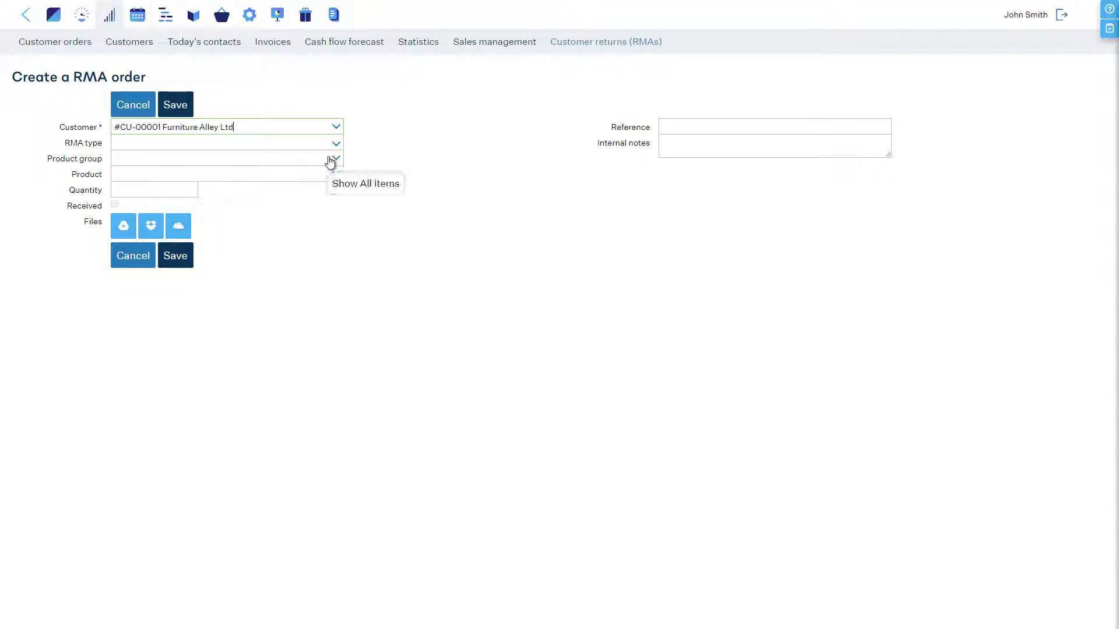
{"action": "left_click", "coordinate": [337, 146]}
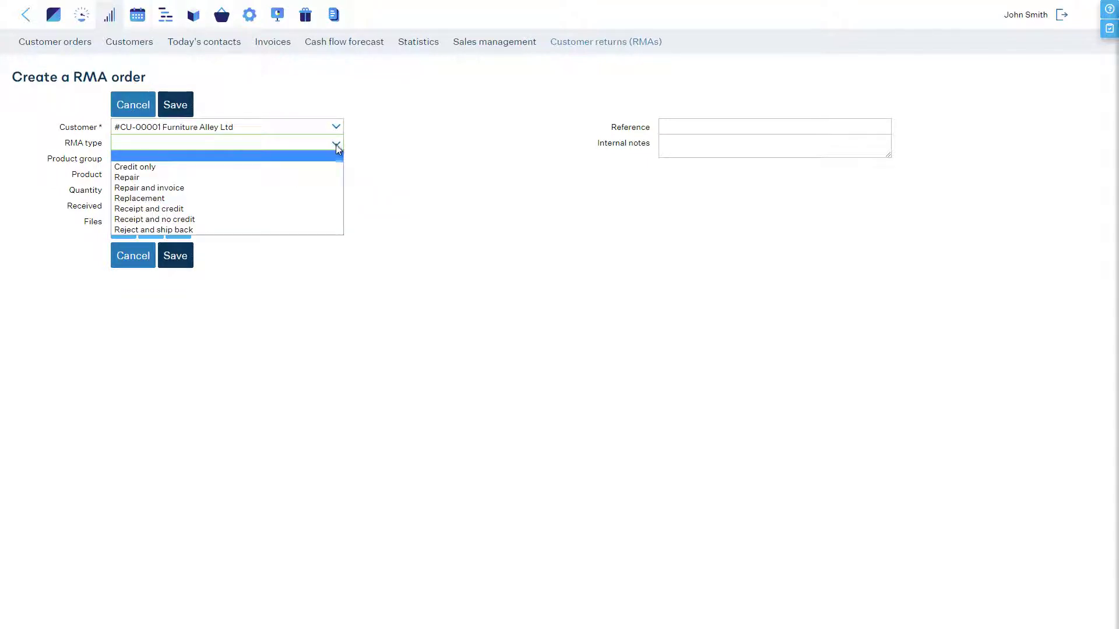
{"action": "left_click", "coordinate": [304, 209]}
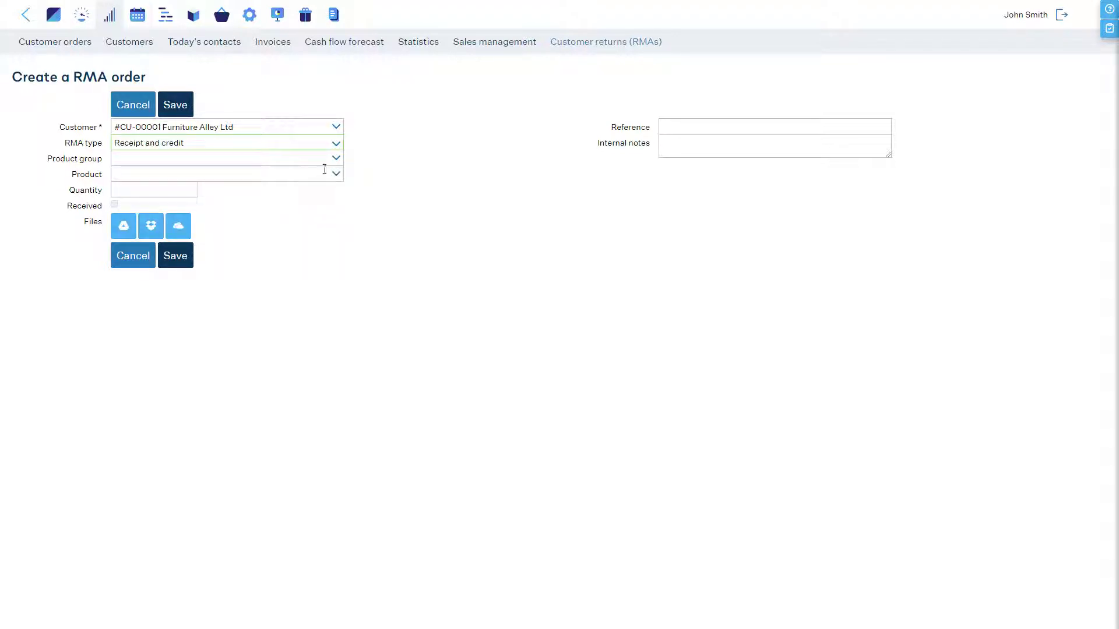
- Add 1 pcs of Wooden table from the Products group as the returned item
{"action": "left_click", "coordinate": [333, 158]}
{"action": "left_click", "coordinate": [317, 198]}
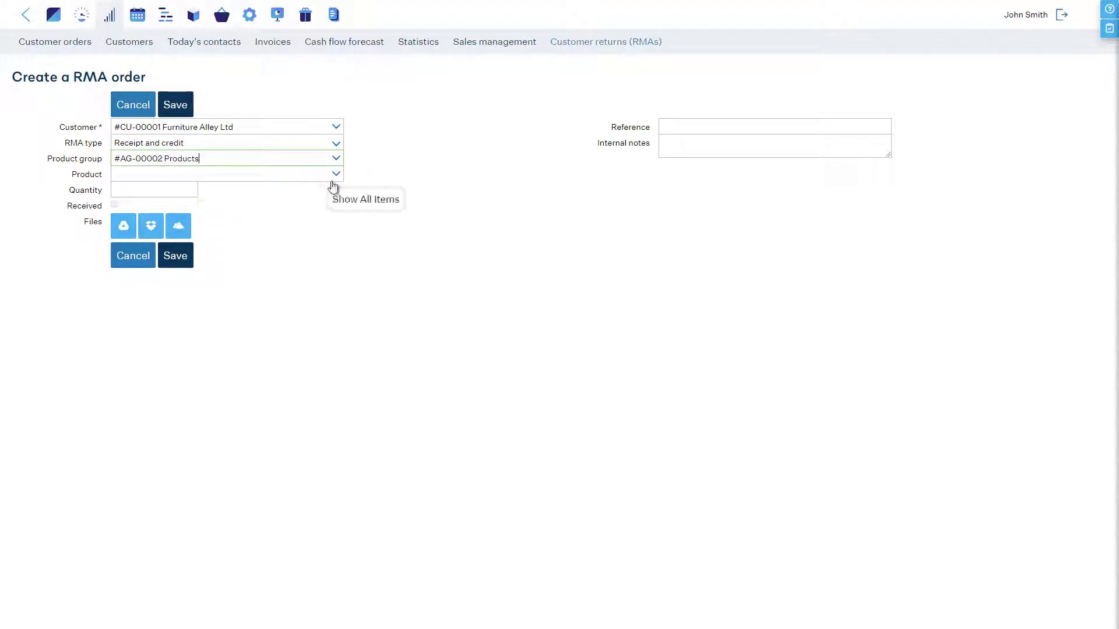
{"action": "left_click", "coordinate": [333, 175]}
{"action": "left_click", "coordinate": [315, 204]}
{"action": "left_click", "coordinate": [180, 186]}
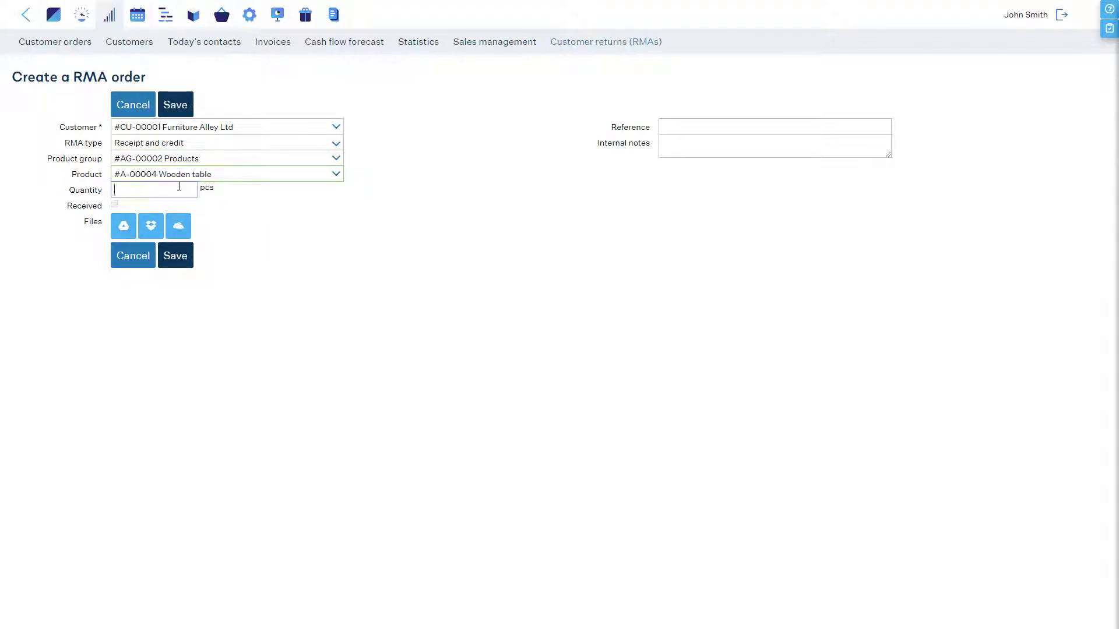
{"action": "type", "text": "1"}
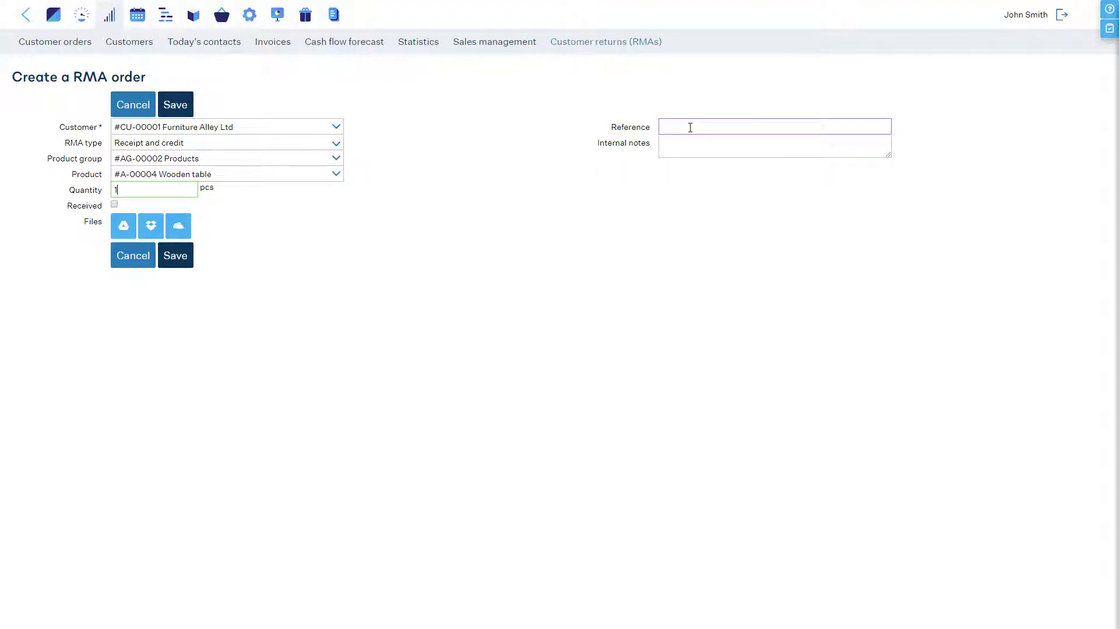
{"action": "left_click", "coordinate": [676, 148]}
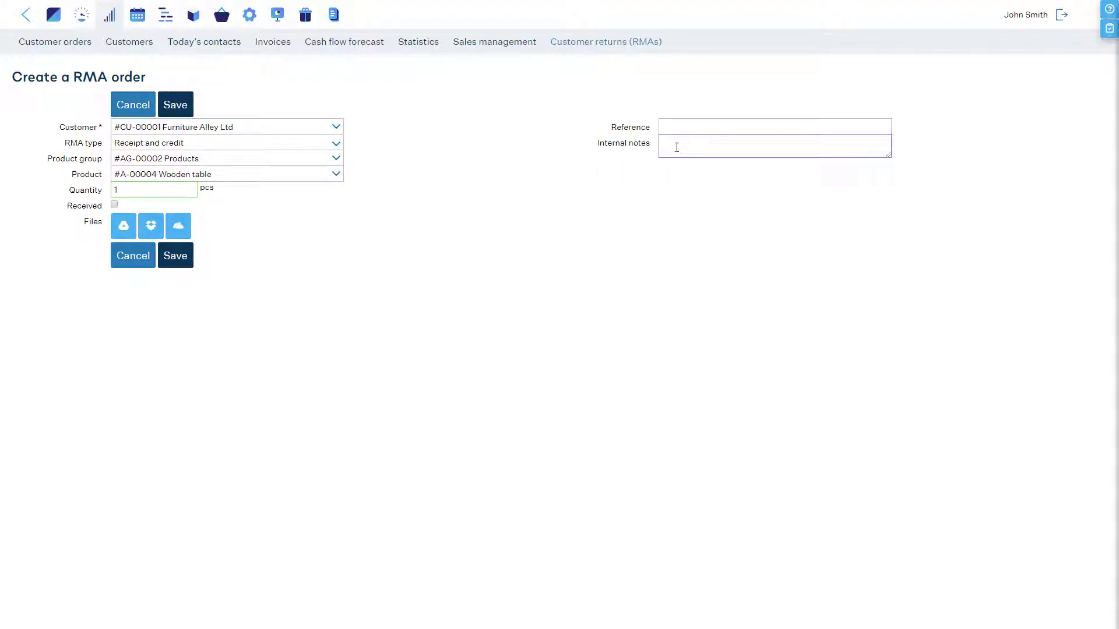
- Save RMA-00007 as received into lot L-00010 and start its credit invoice
{"action": "left_click", "coordinate": [182, 264]}
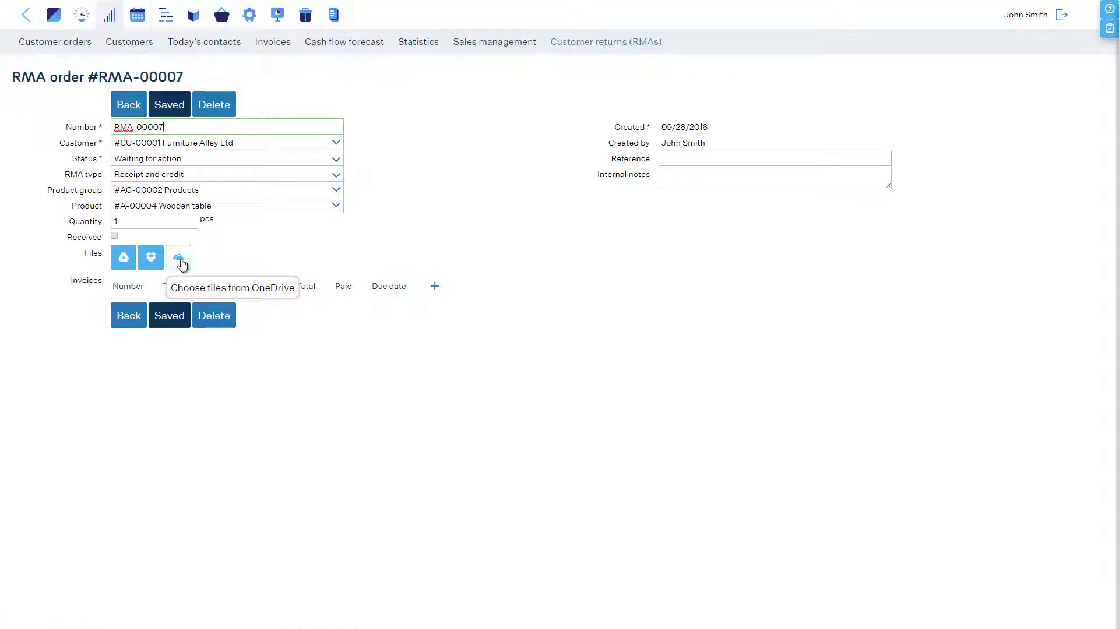
{"action": "left_click", "coordinate": [114, 236]}
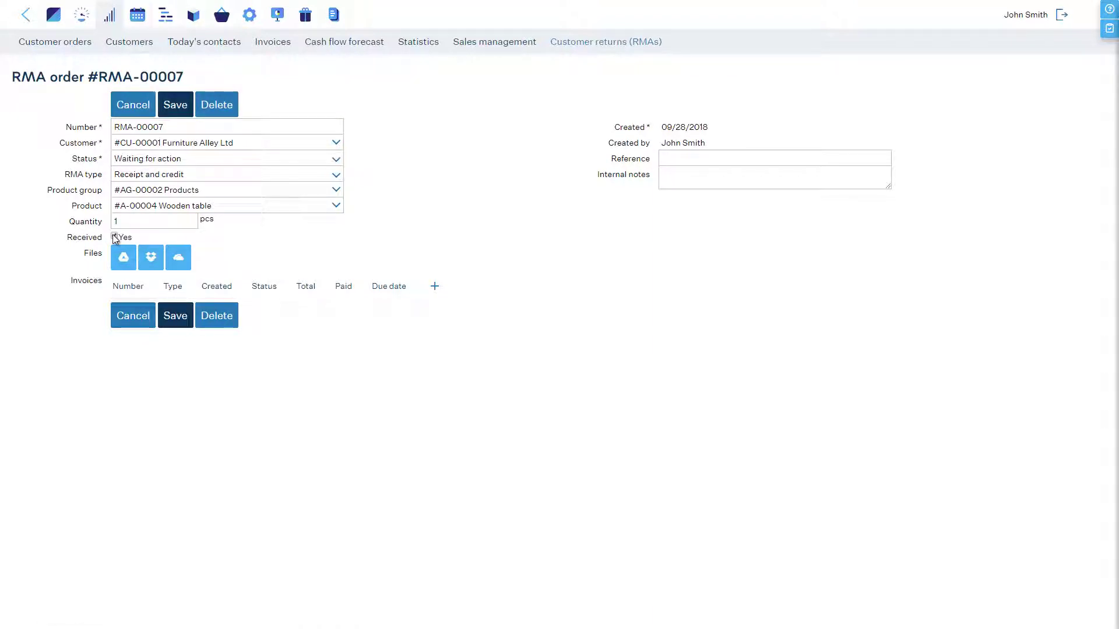
{"action": "left_click", "coordinate": [169, 315]}
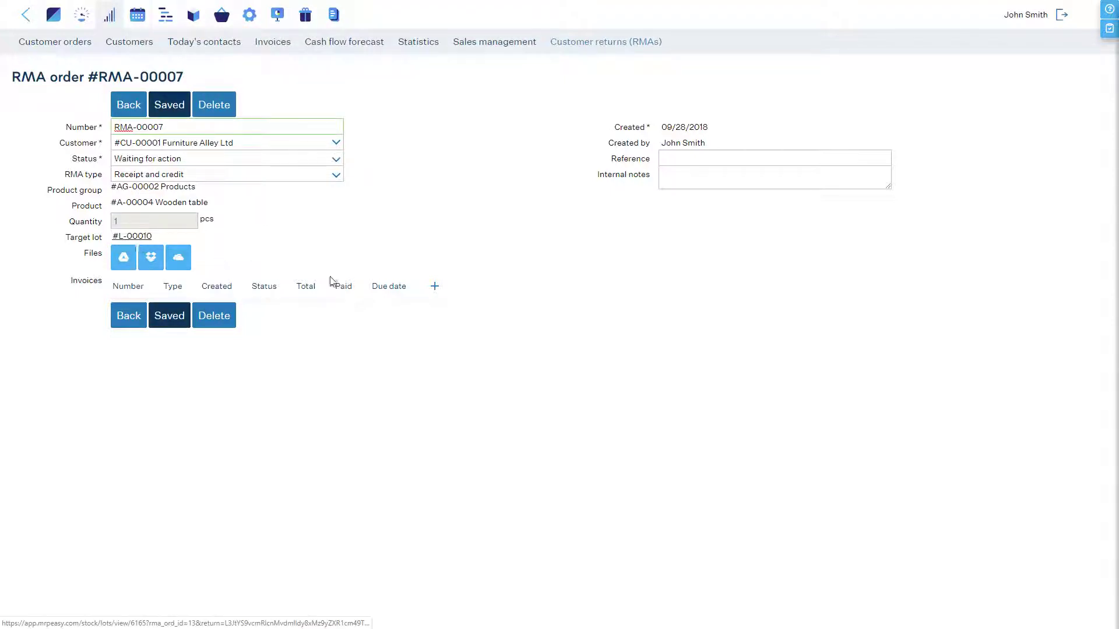
{"action": "left_click", "coordinate": [434, 287]}
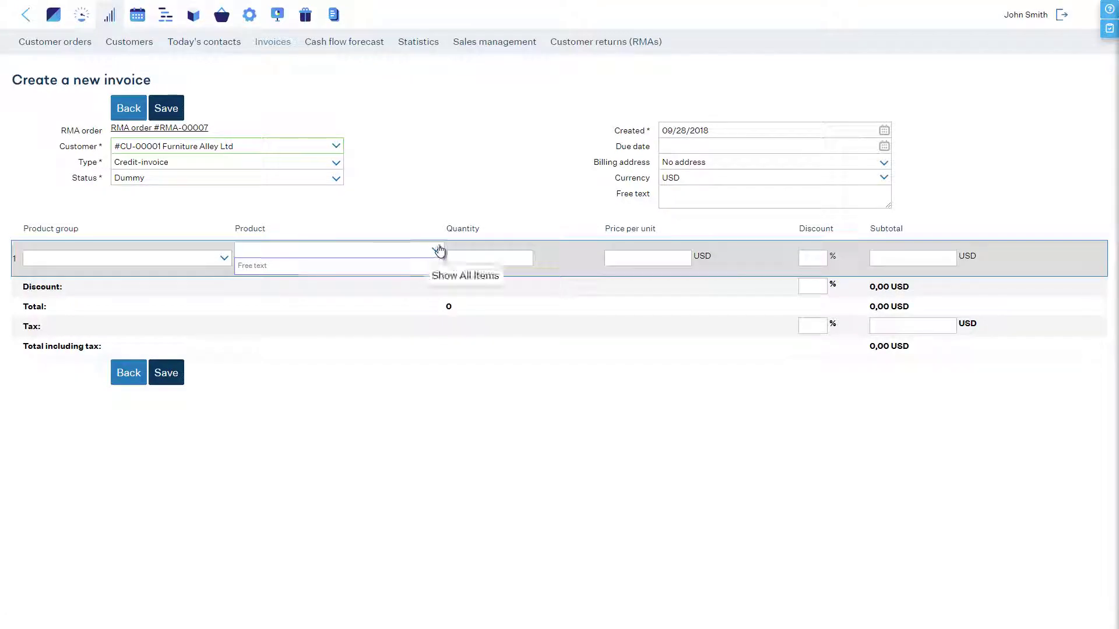
- Fill the first credit-invoice line with 1 Wooden table at 50 per unit
{"action": "left_click", "coordinate": [436, 250]}
{"action": "left_click", "coordinate": [413, 315]}
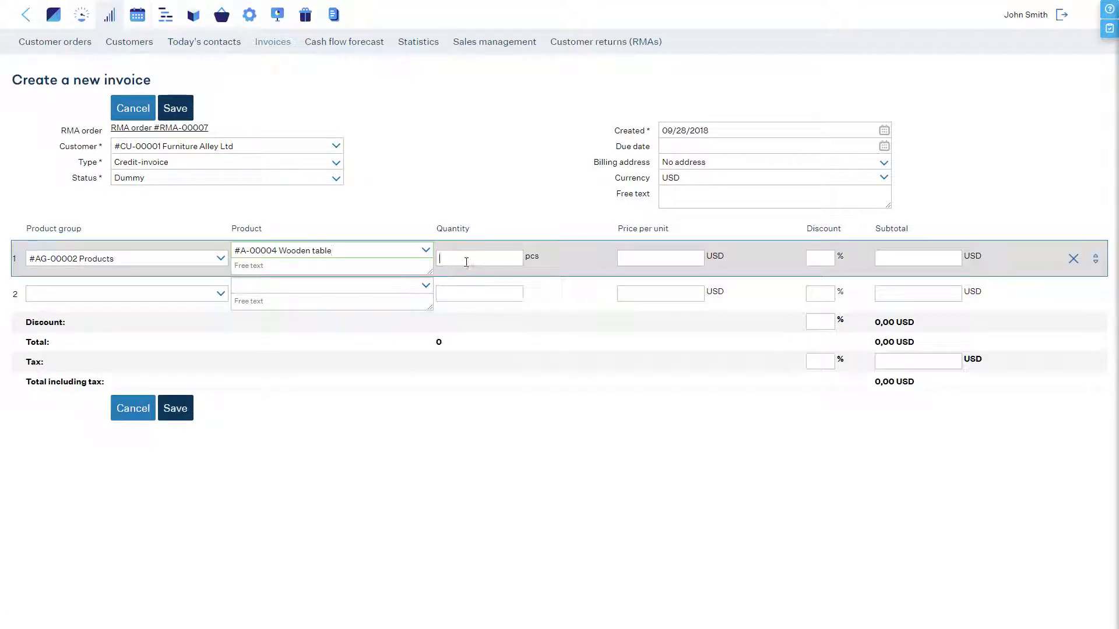
{"action": "left_click", "coordinate": [466, 259]}
{"action": "type", "text": "1"}
{"action": "left_click", "coordinate": [649, 253]}
{"action": "type", "text": "50"}
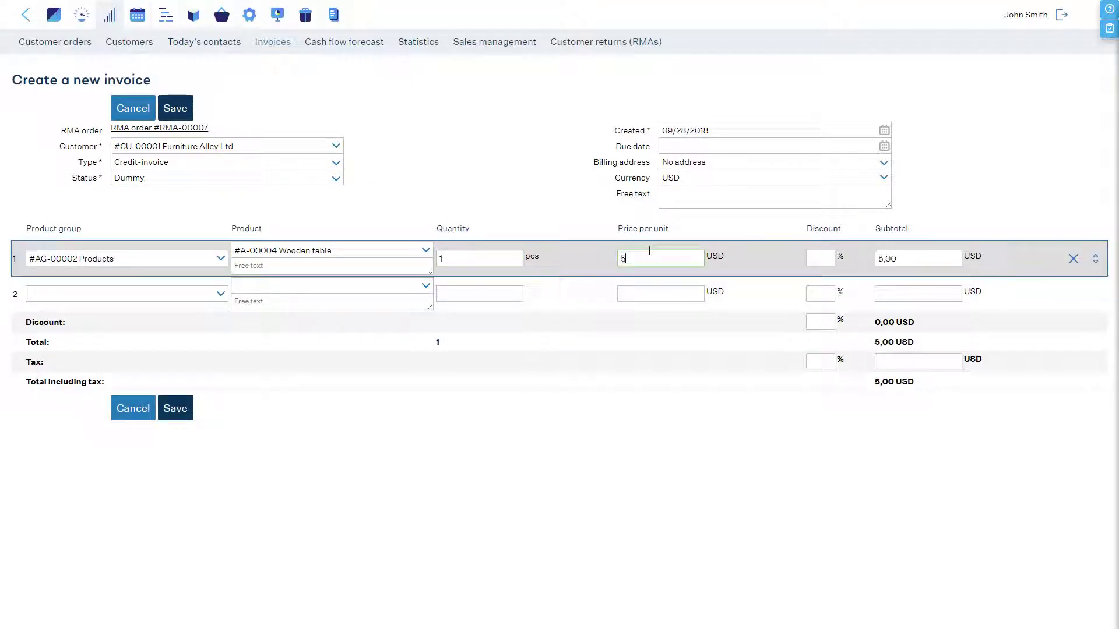
- Save credit invoice I-00006 as Unpaid and return to RMA-00007
{"action": "left_click", "coordinate": [333, 178]}
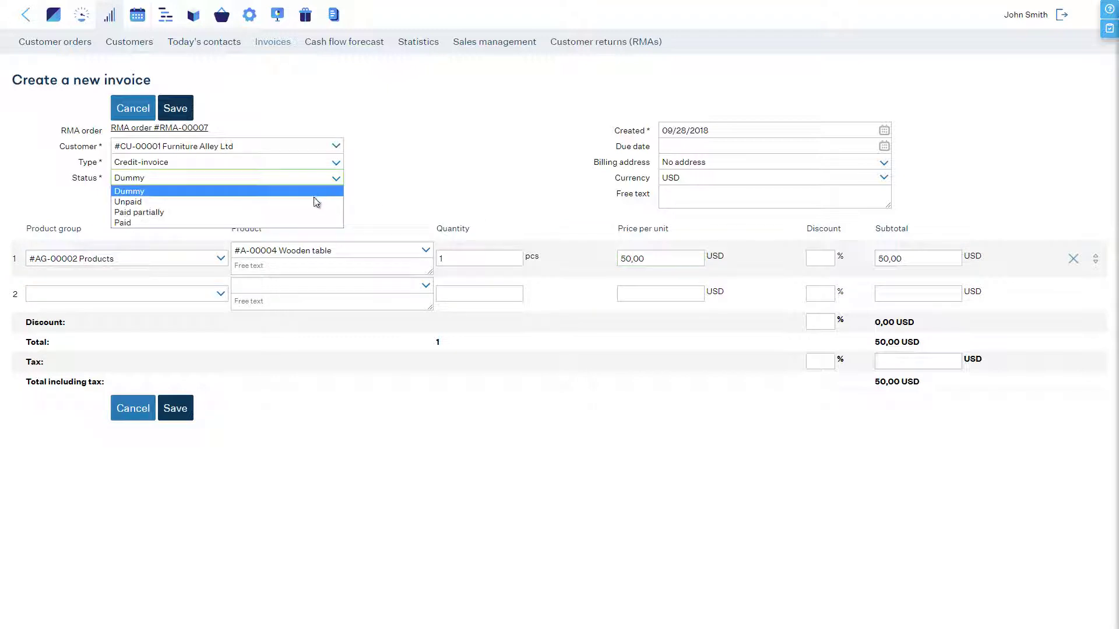
{"action": "left_click", "coordinate": [348, 198]}
{"action": "left_click", "coordinate": [181, 110]}
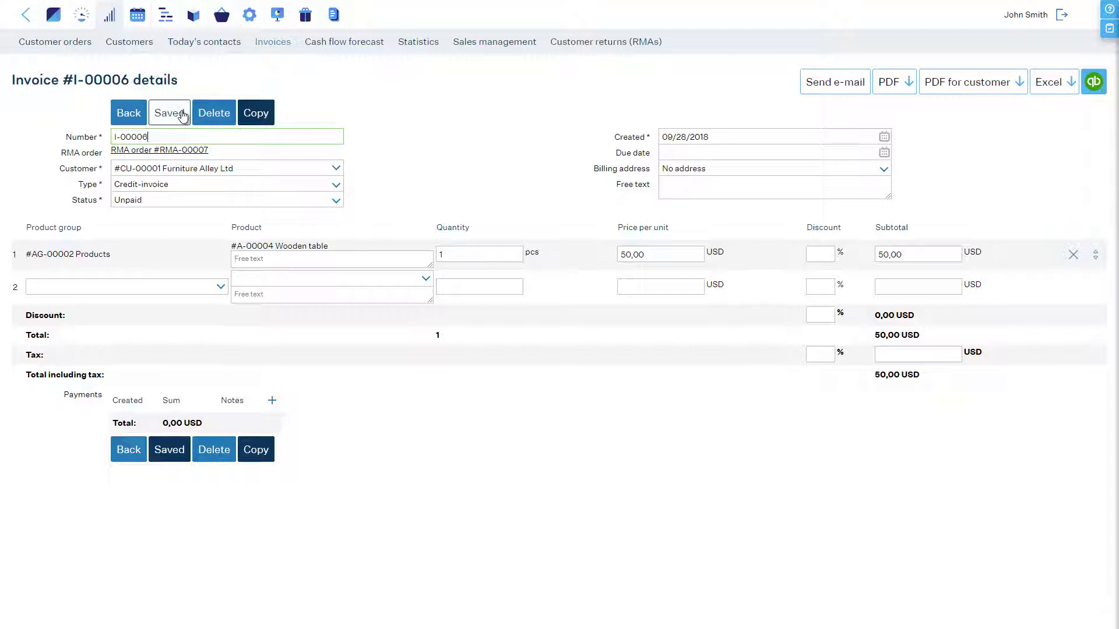
{"action": "left_click", "coordinate": [129, 112]}
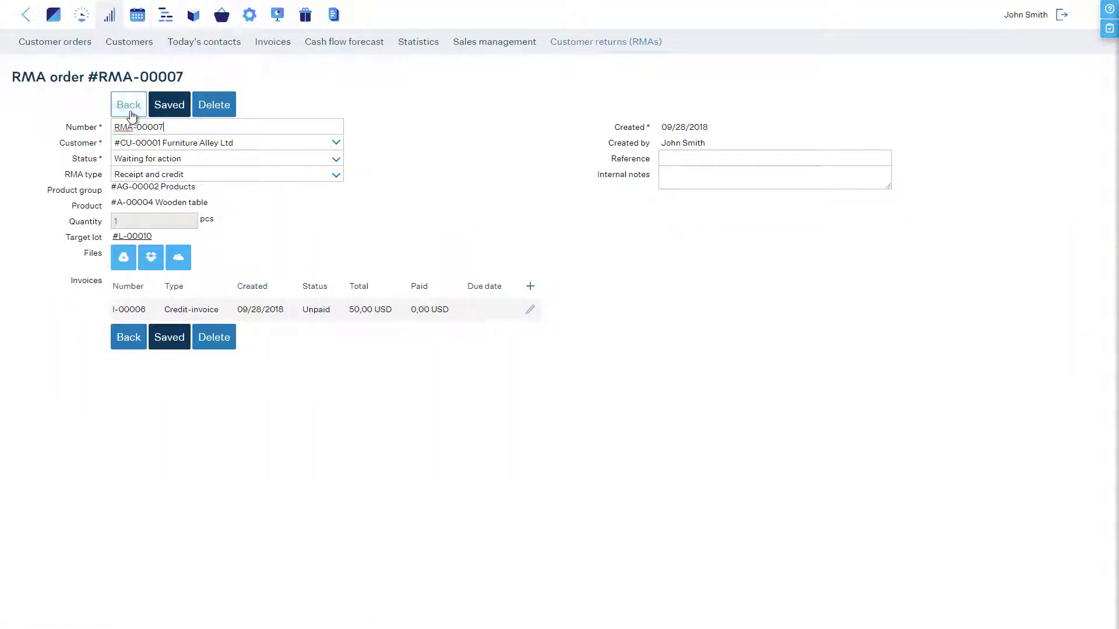
- Change RMA-00007's status to Delivered and save it
{"action": "left_click", "coordinate": [154, 160]}
{"action": "left_click", "coordinate": [155, 233]}
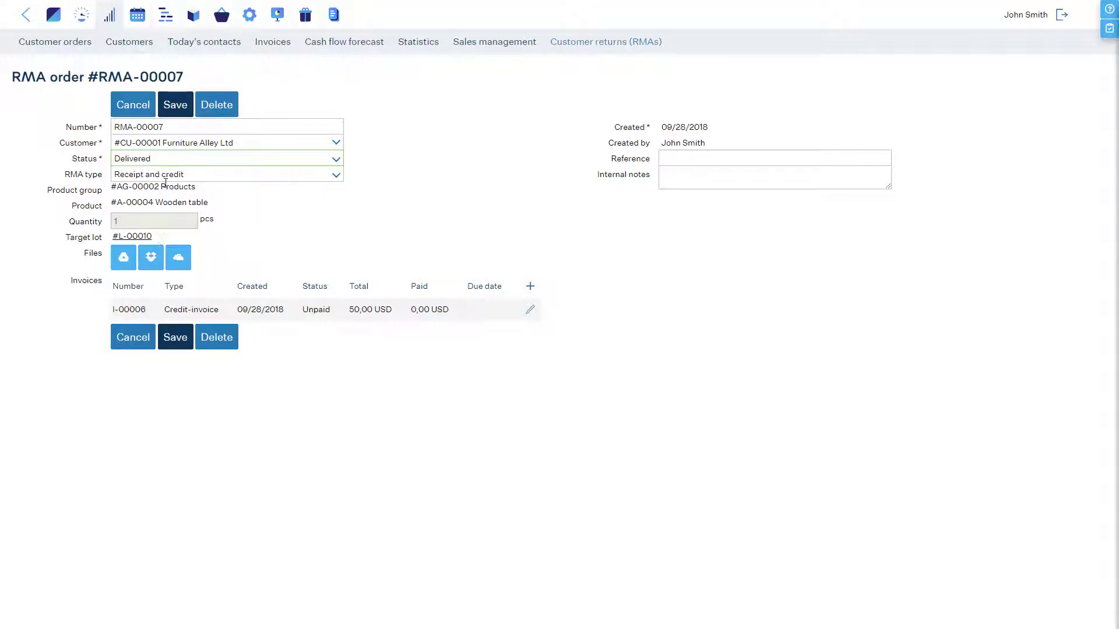
{"action": "left_click", "coordinate": [176, 112]}
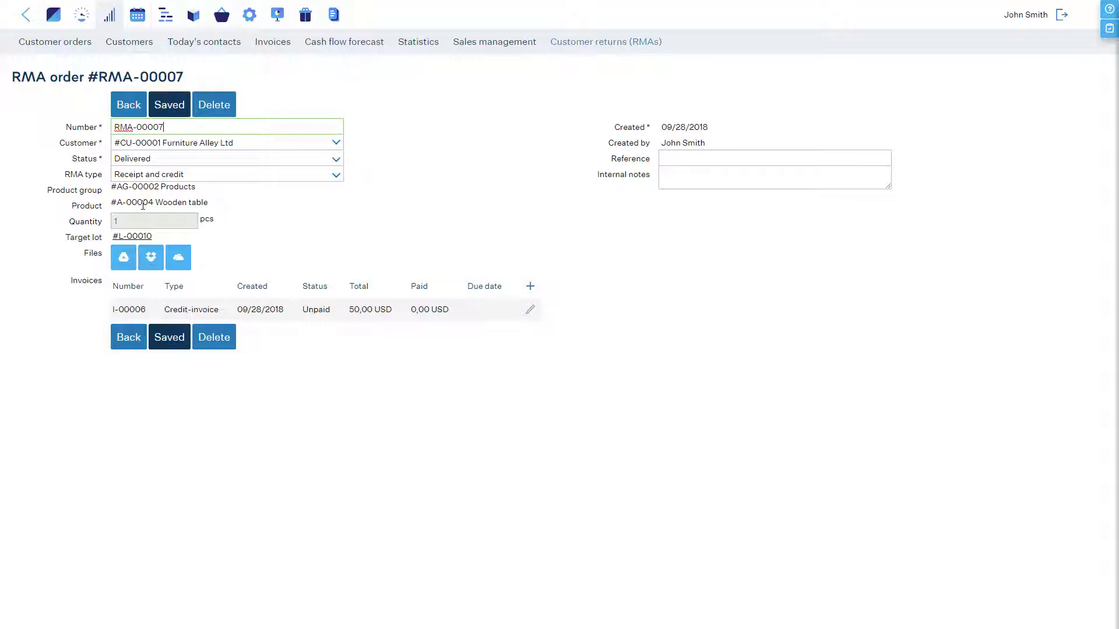
- Save lot L-00010 with status Received, then go back to the customer returns list
{"action": "left_click", "coordinate": [132, 237]}
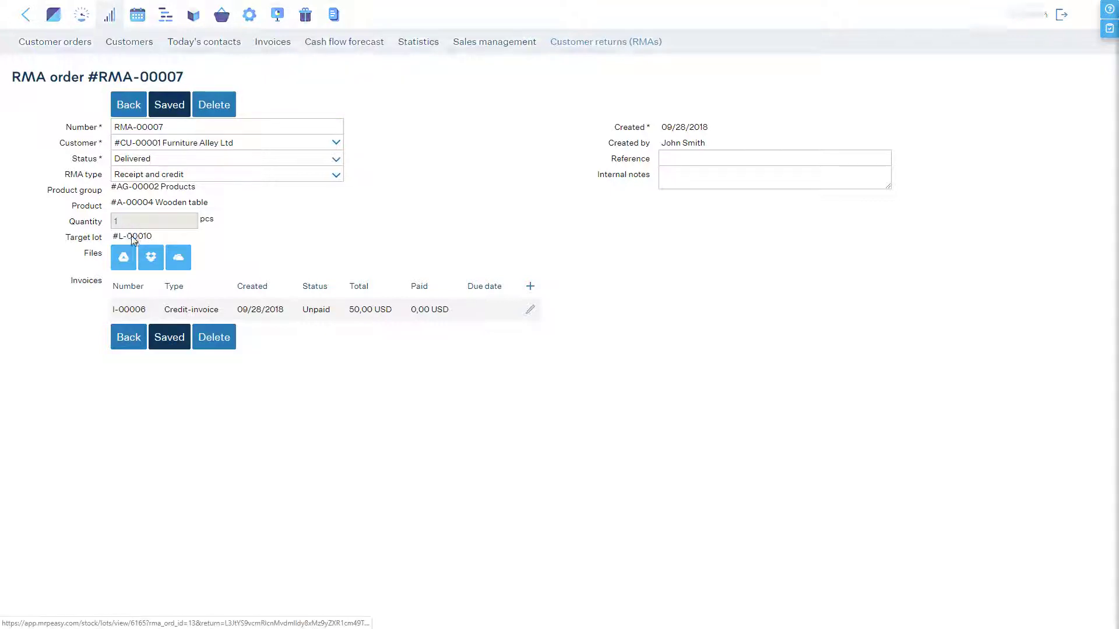
{"action": "left_click", "coordinate": [156, 186]}
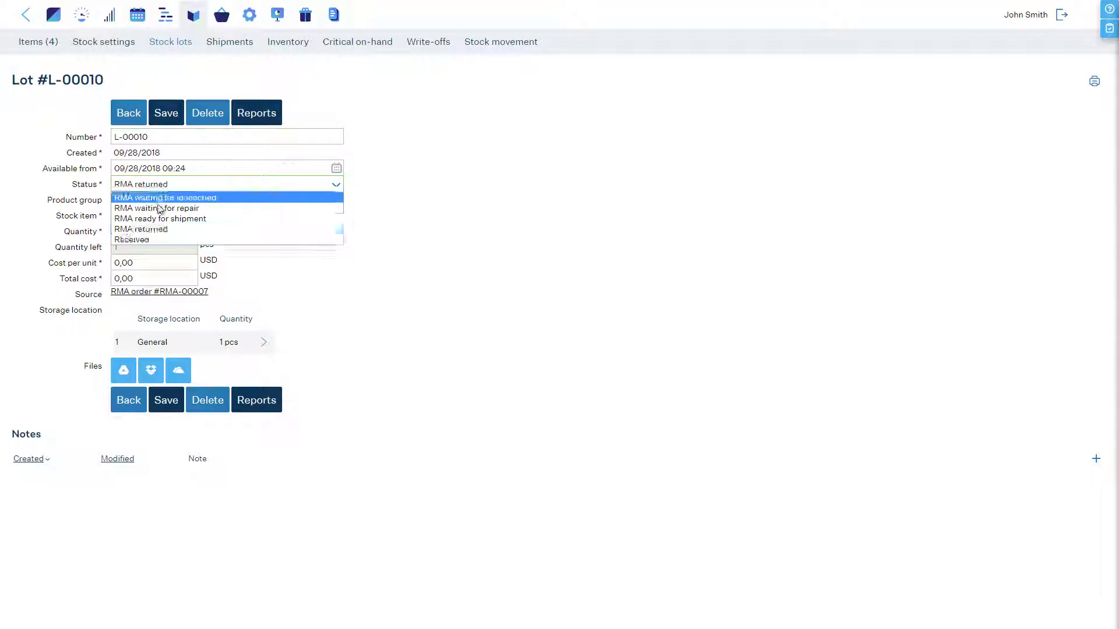
{"action": "left_click", "coordinate": [145, 245]}
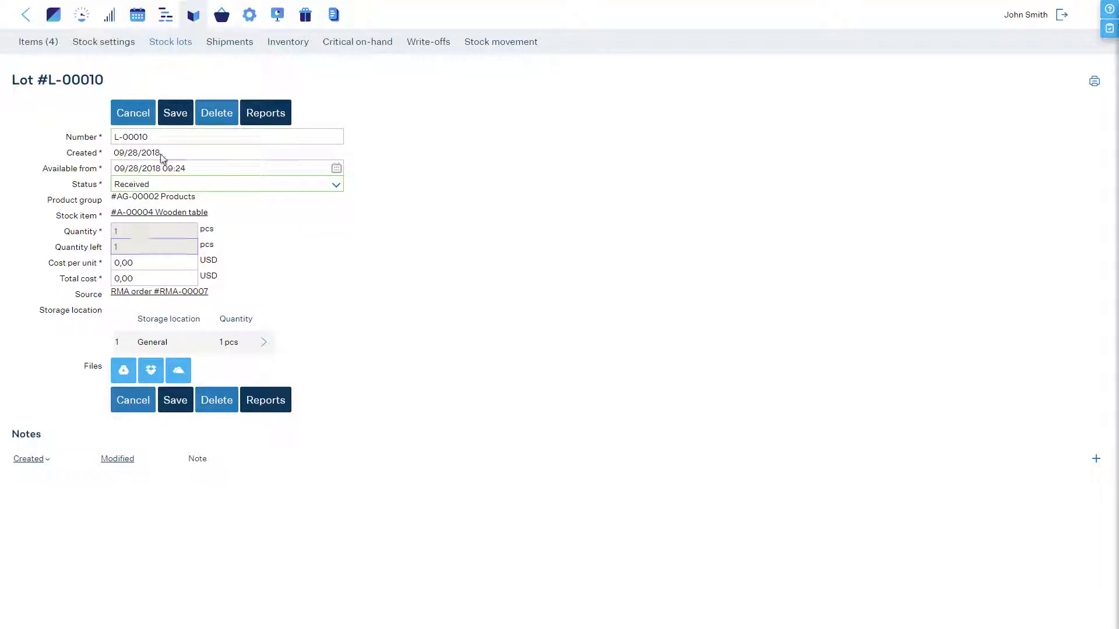
{"action": "left_click", "coordinate": [174, 119]}
{"action": "left_click", "coordinate": [129, 115]}
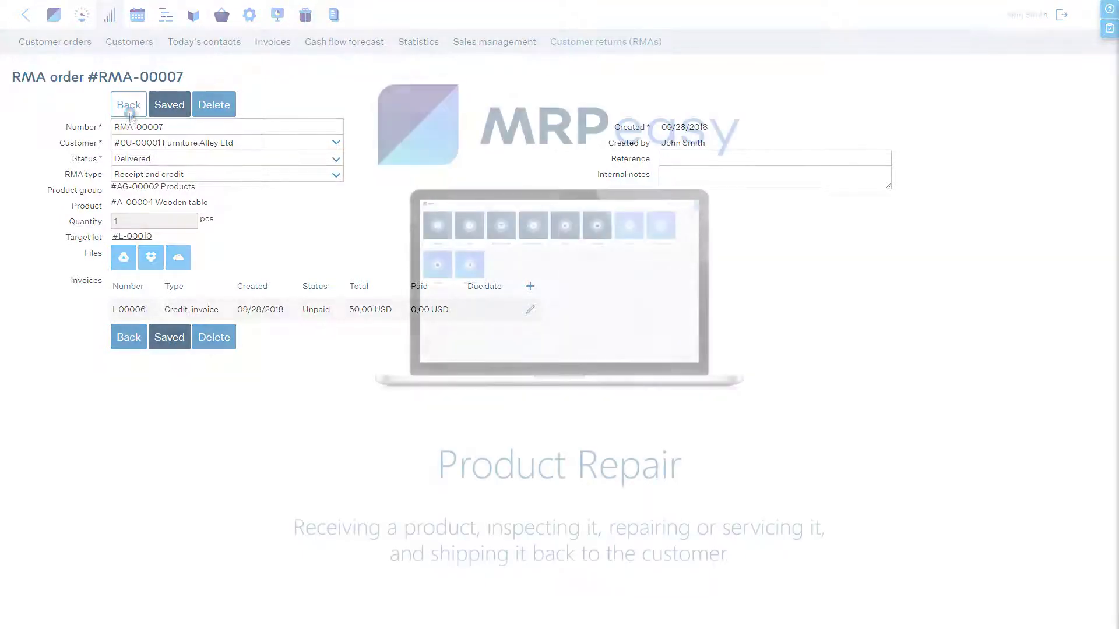
{"action": "left_click", "coordinate": [130, 115]}
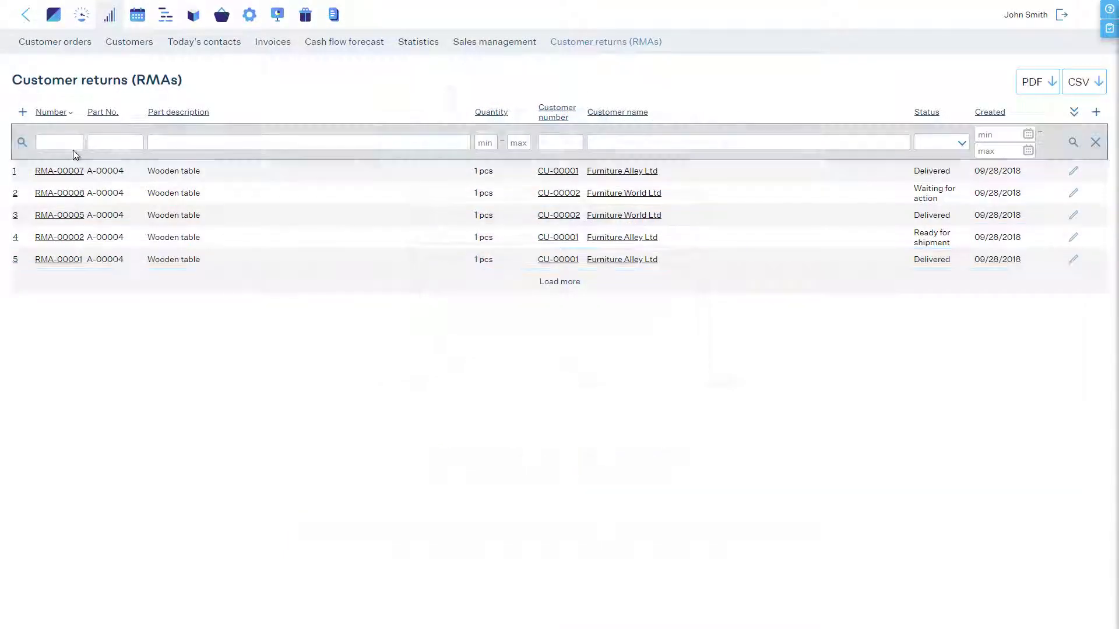
- Save a new return for Furniture Alley Ltd of 10 pcs Wooden table from Products
{"action": "left_click", "coordinate": [22, 113]}
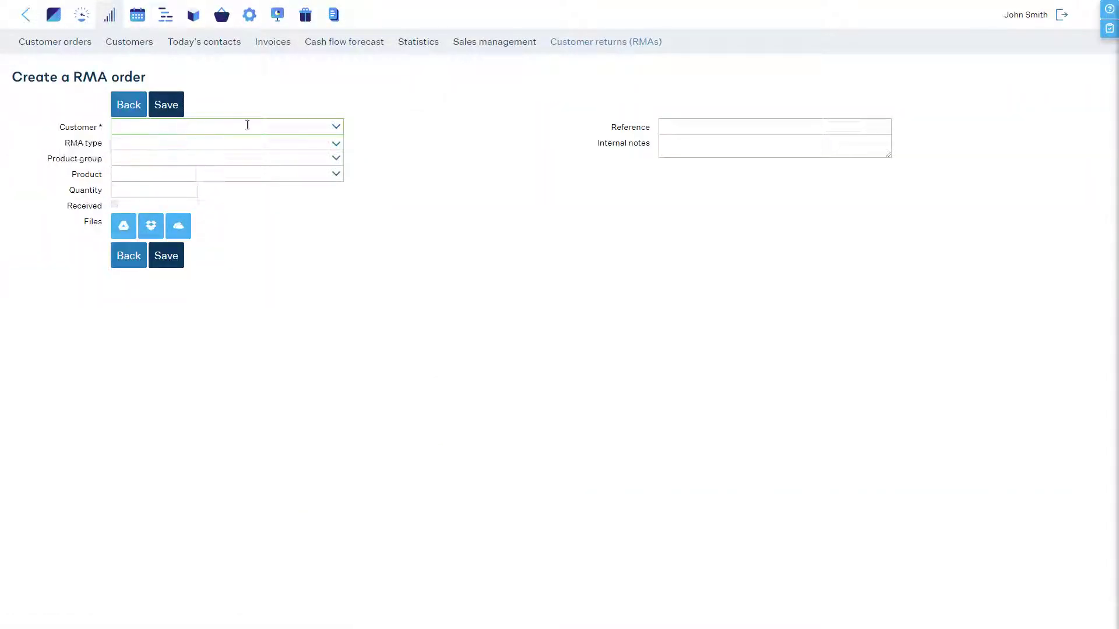
{"action": "left_click", "coordinate": [339, 127]}
{"action": "left_click", "coordinate": [329, 154]}
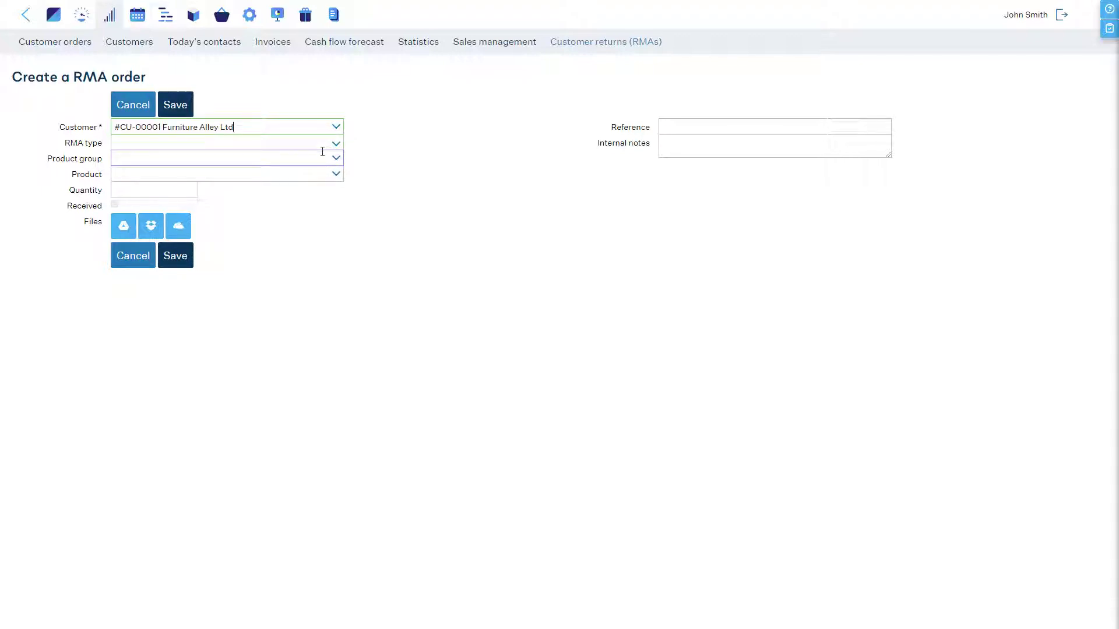
{"action": "left_click", "coordinate": [330, 159]}
{"action": "left_click", "coordinate": [317, 196]}
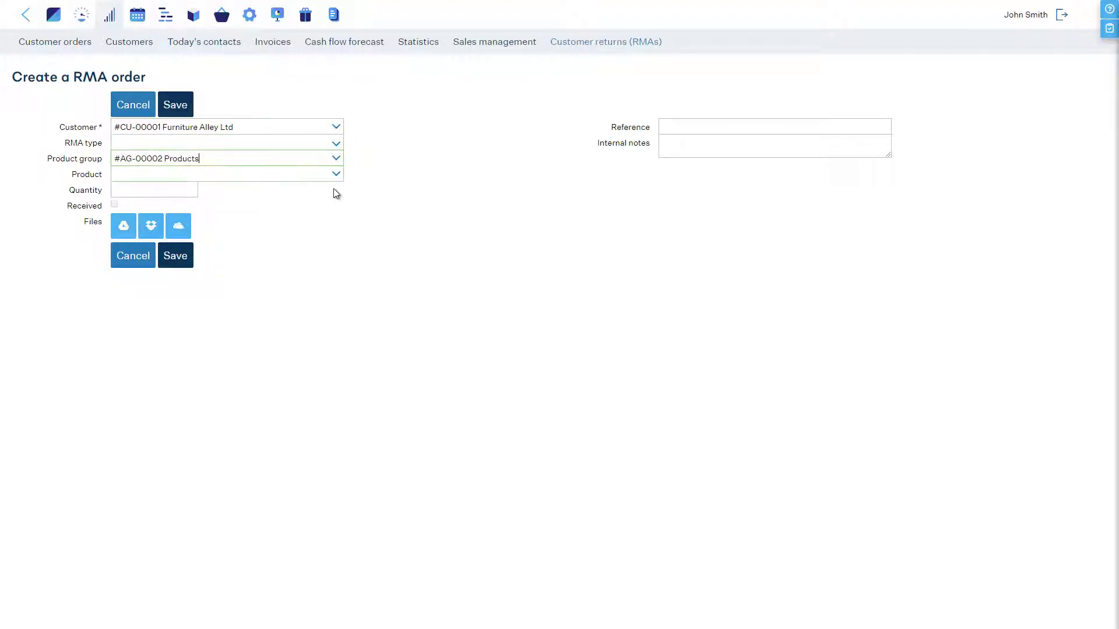
{"action": "left_click", "coordinate": [336, 178]}
{"action": "left_click", "coordinate": [318, 201]}
{"action": "type", "text": "10"}
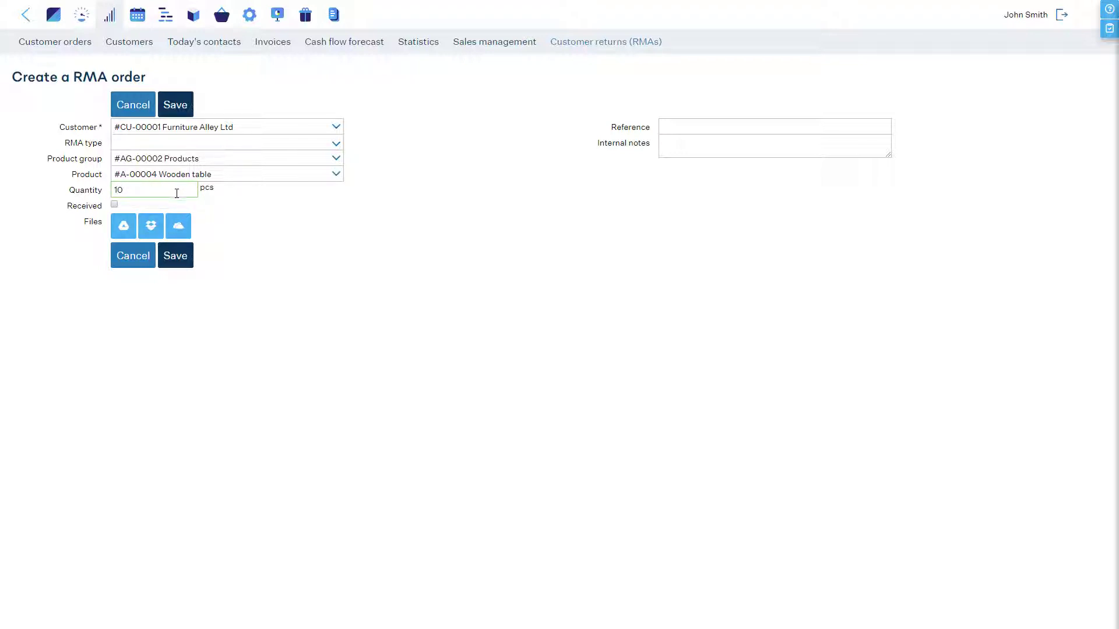
{"action": "left_click", "coordinate": [174, 256]}
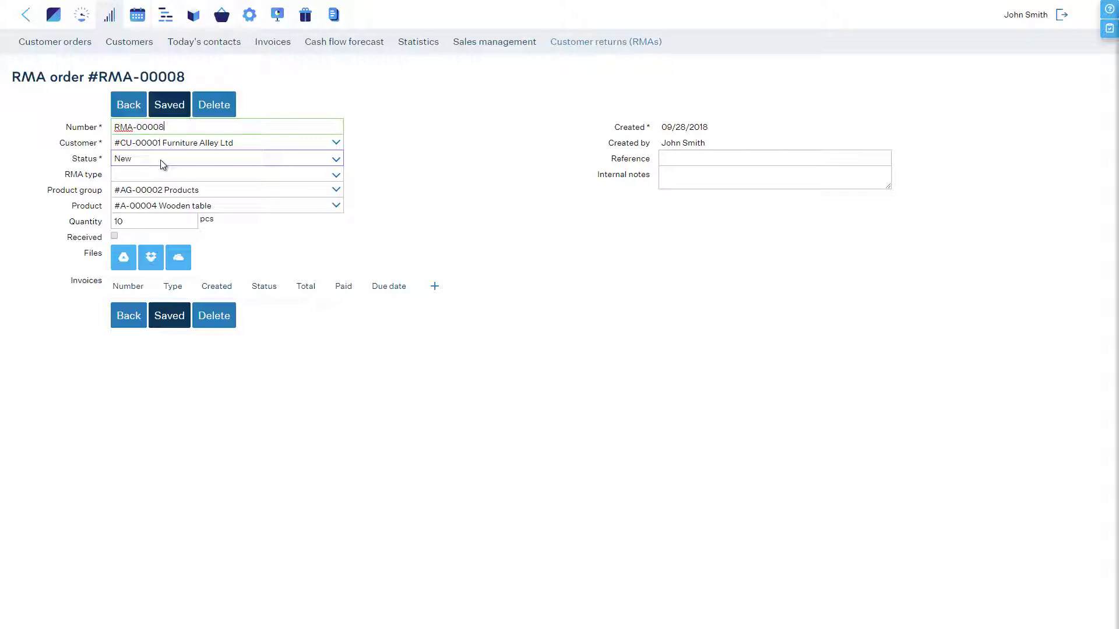
- Save RMA-00008 as received into lot L-00011, leaving the RMA type blank
{"action": "left_click", "coordinate": [114, 236]}
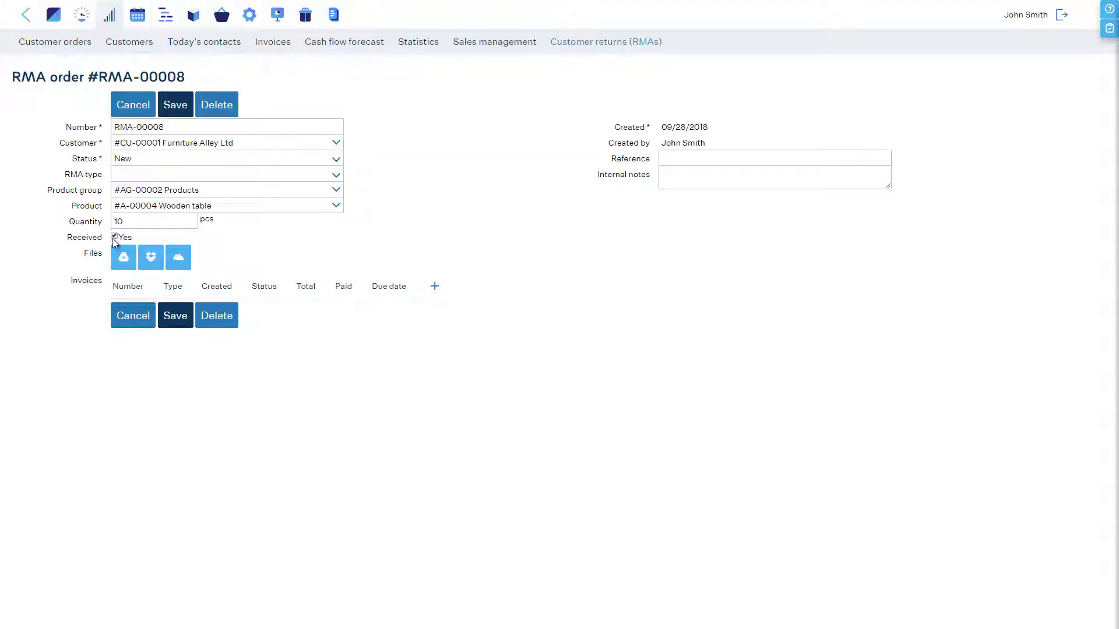
{"action": "left_click", "coordinate": [175, 323]}
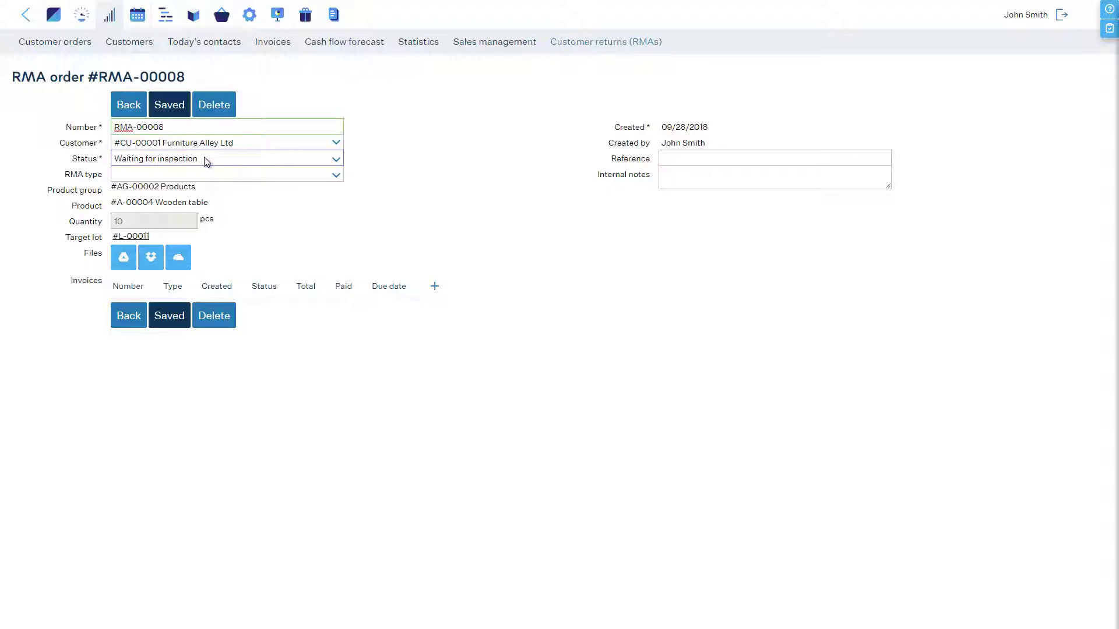
{"action": "left_click", "coordinate": [336, 175]}
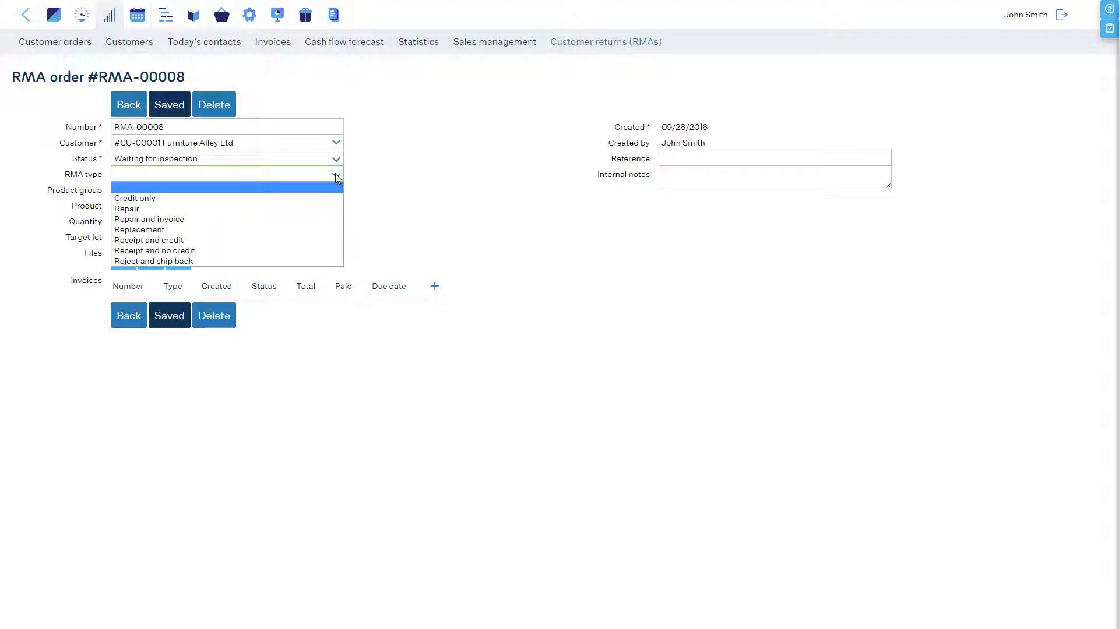
{"action": "left_click", "coordinate": [352, 206]}
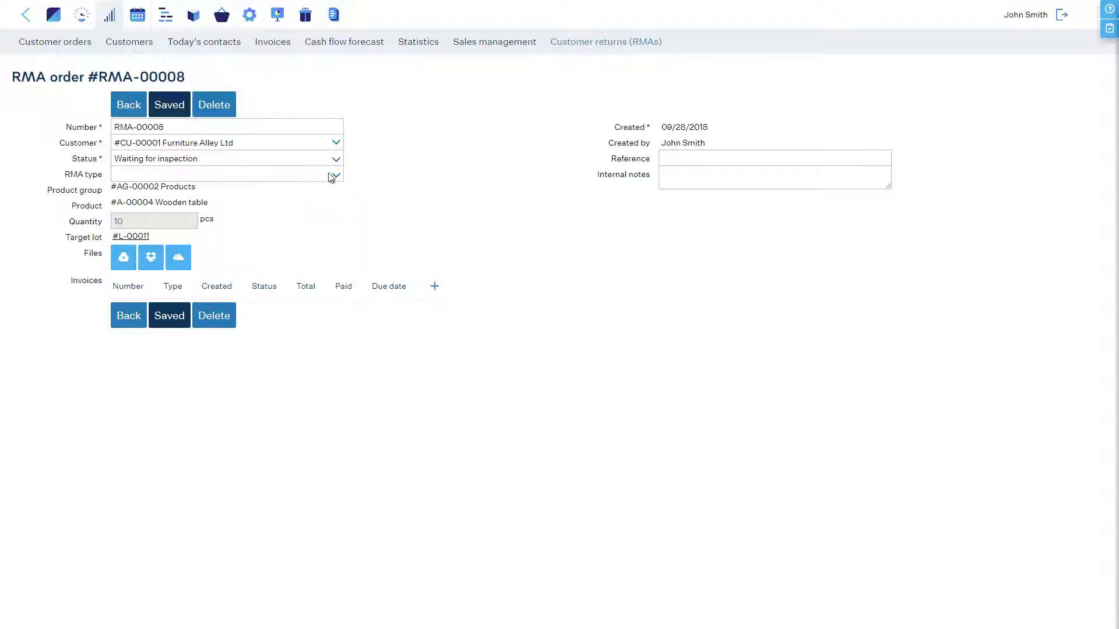
- In Procurement's Inspection list, set lot L-00011's decision to Repair and save
{"action": "left_click", "coordinate": [224, 15]}
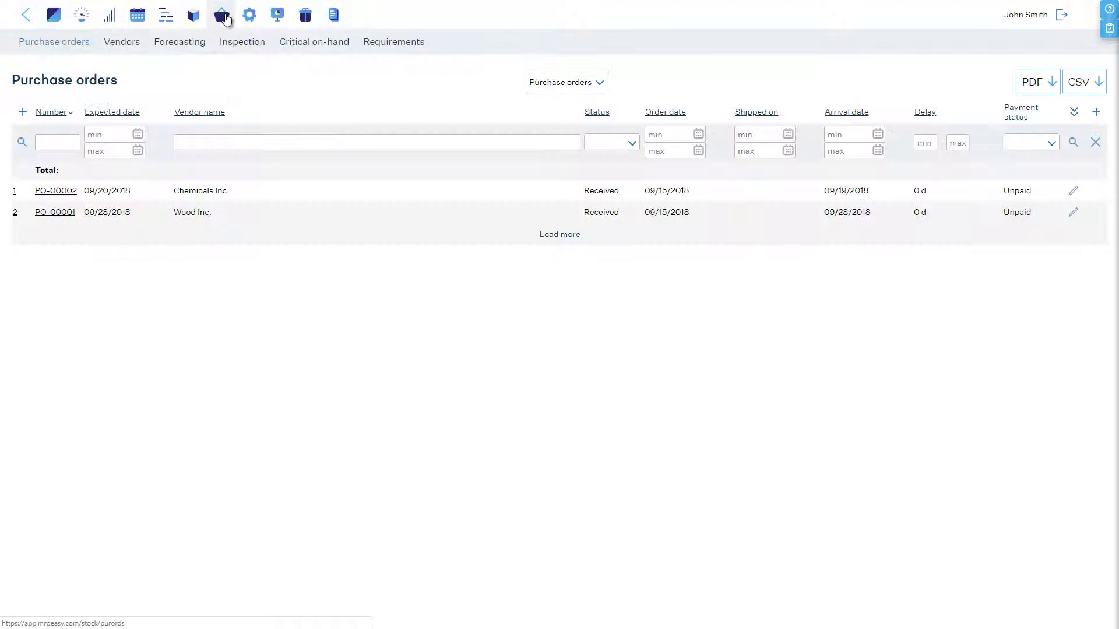
{"action": "left_click", "coordinate": [232, 44]}
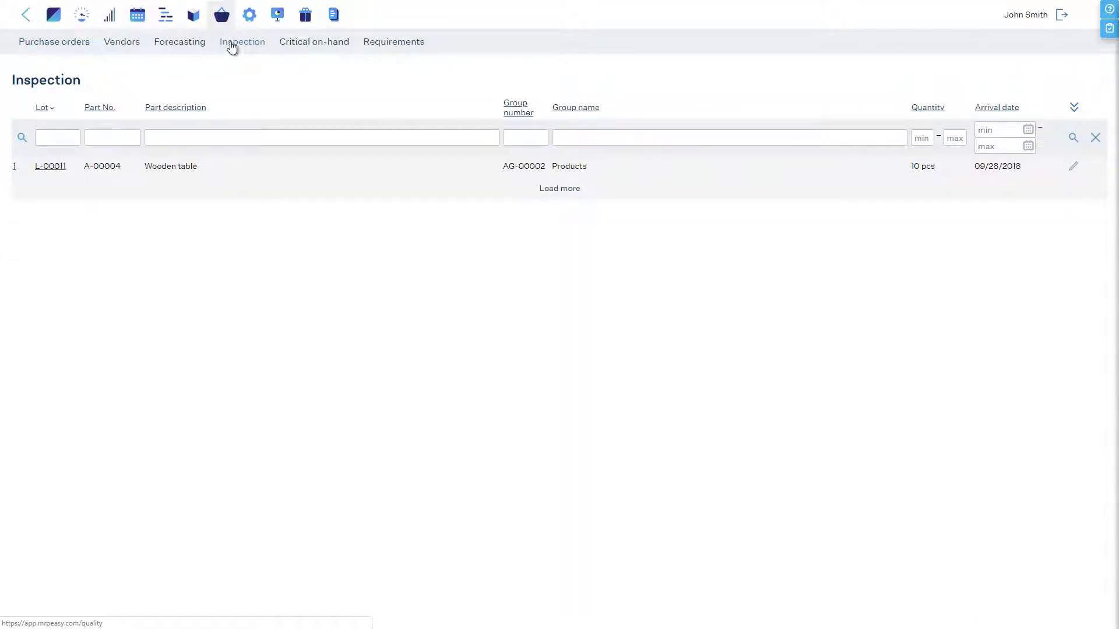
{"action": "left_click", "coordinate": [51, 167]}
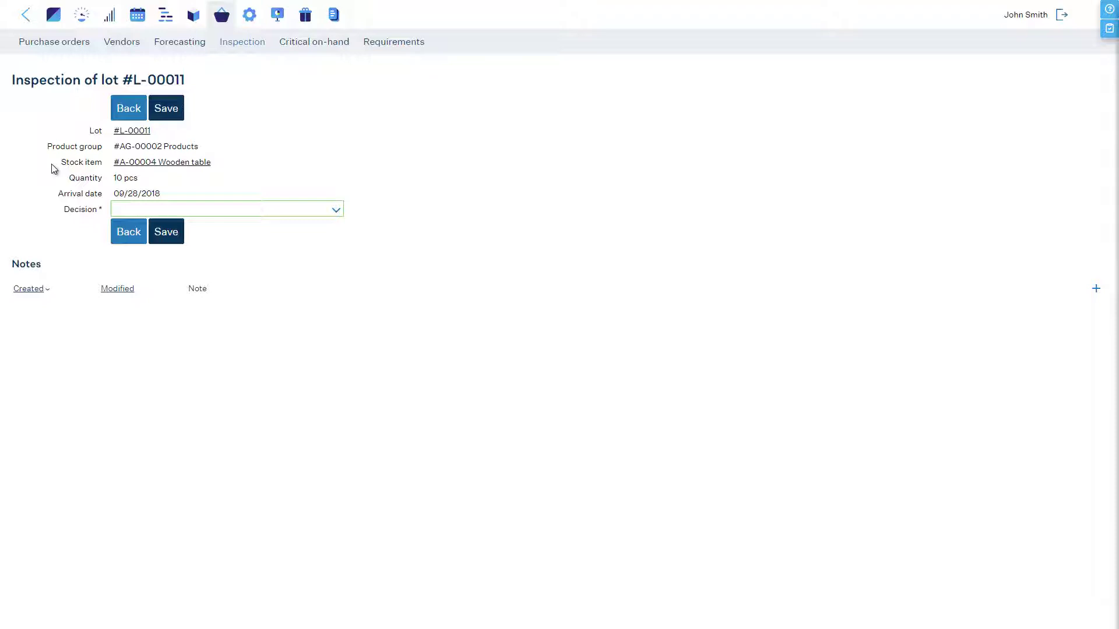
{"action": "left_click", "coordinate": [240, 211]}
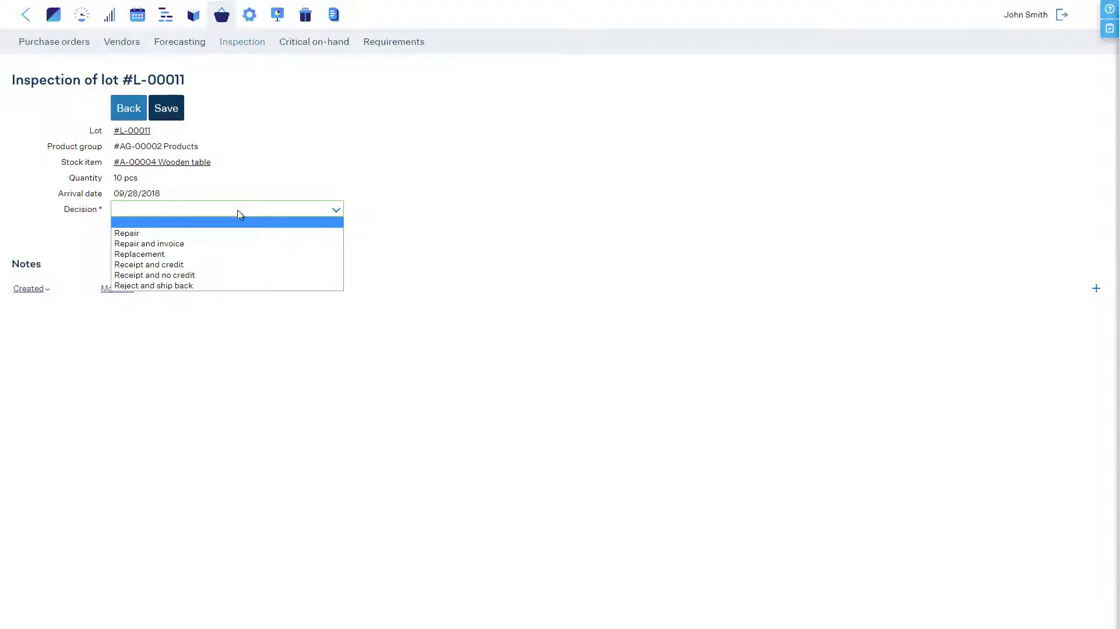
{"action": "left_click", "coordinate": [232, 232]}
{"action": "left_click", "coordinate": [178, 231]}
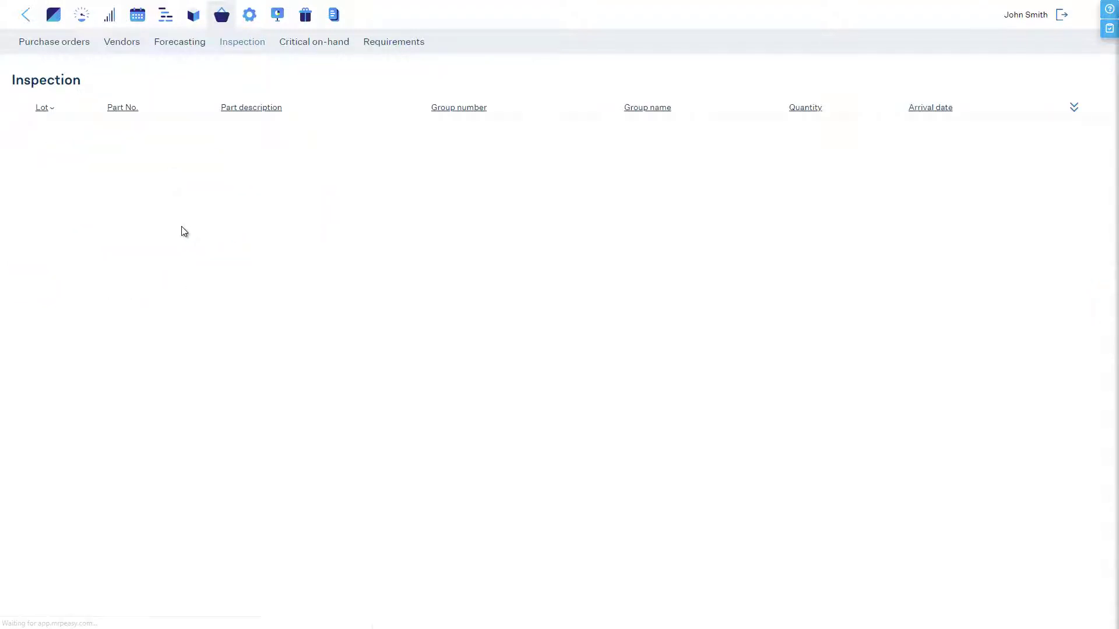
- Reopen RMA-00008 for editing from the CRM Customer returns (RMAs) list
{"action": "left_click", "coordinate": [113, 23]}
{"action": "left_click", "coordinate": [583, 42]}
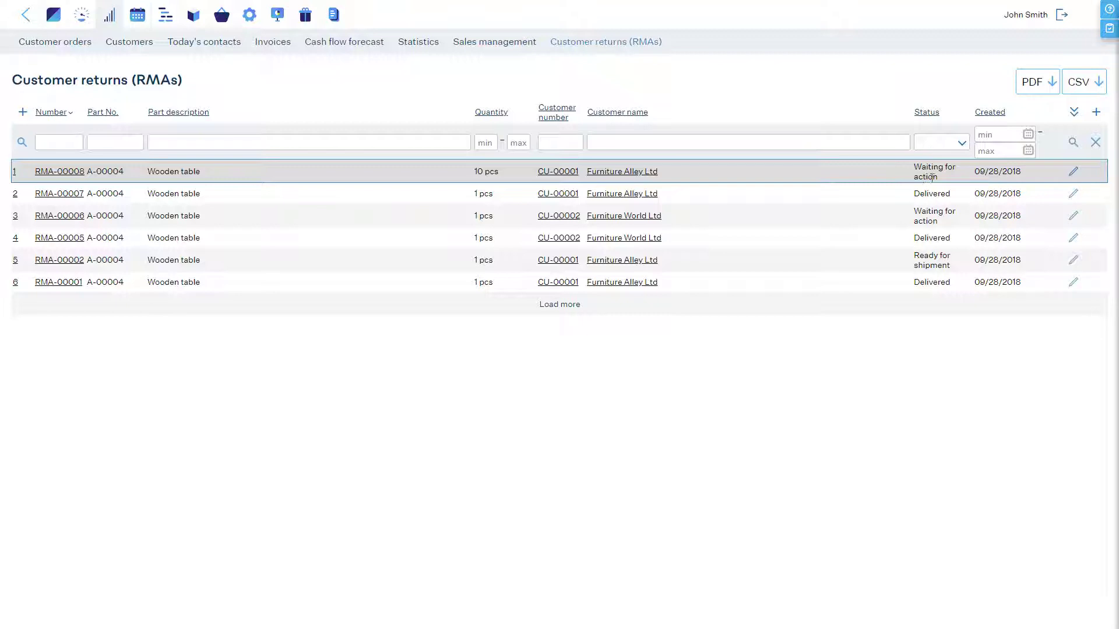
{"action": "left_click", "coordinate": [1074, 171]}
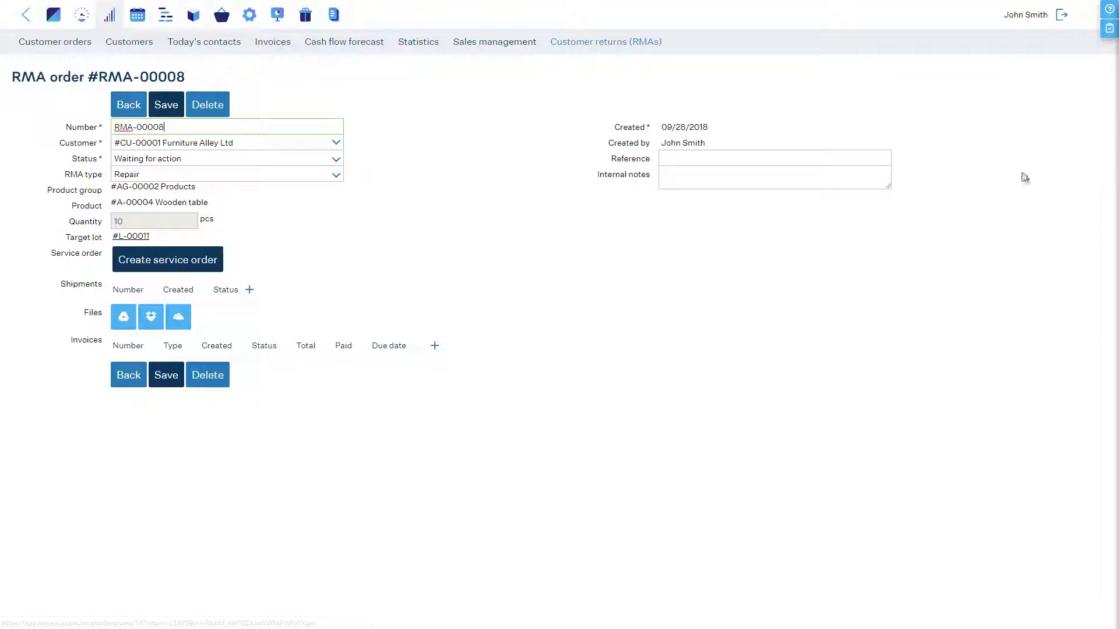
- Start a repair service order using 10 Table leg parts
{"action": "left_click", "coordinate": [176, 263]}
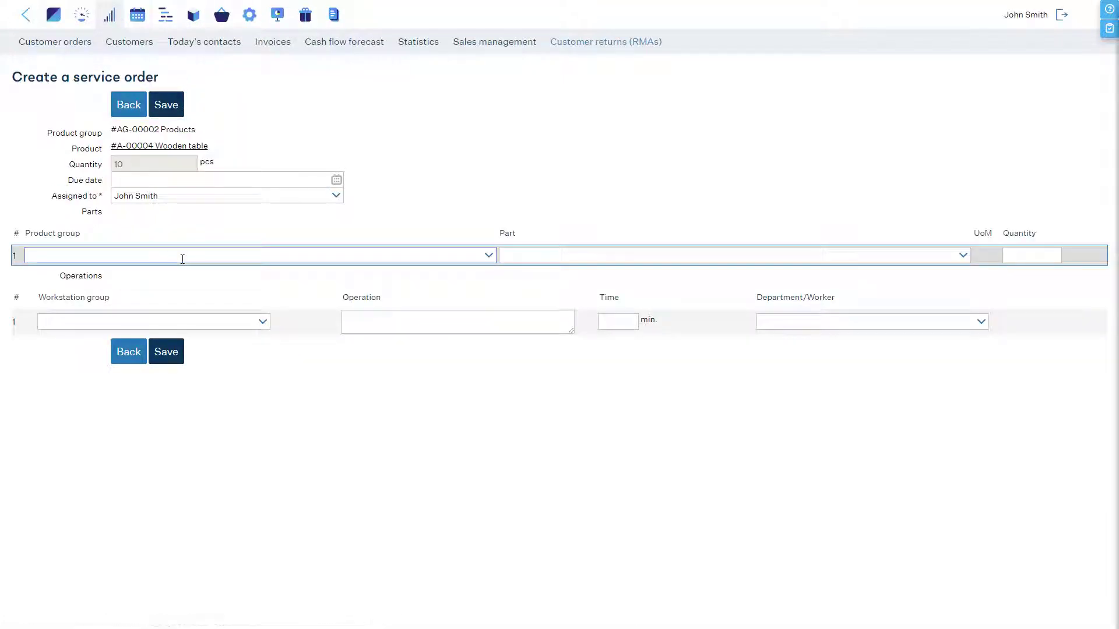
{"action": "left_click", "coordinate": [961, 257]}
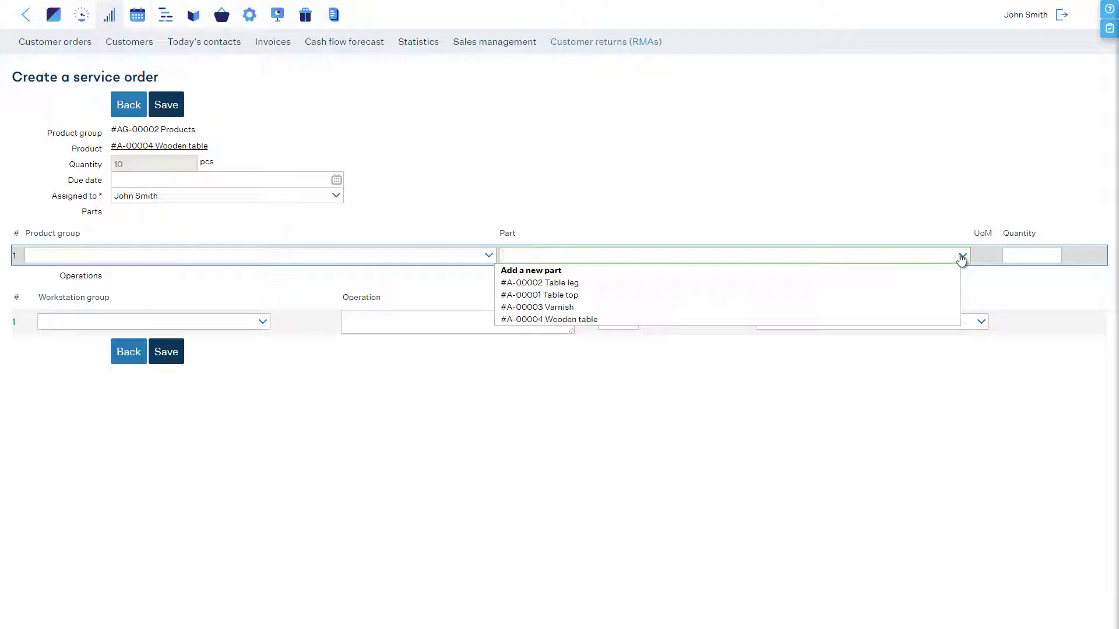
{"action": "left_click", "coordinate": [949, 283]}
{"action": "left_click", "coordinate": [1020, 257]}
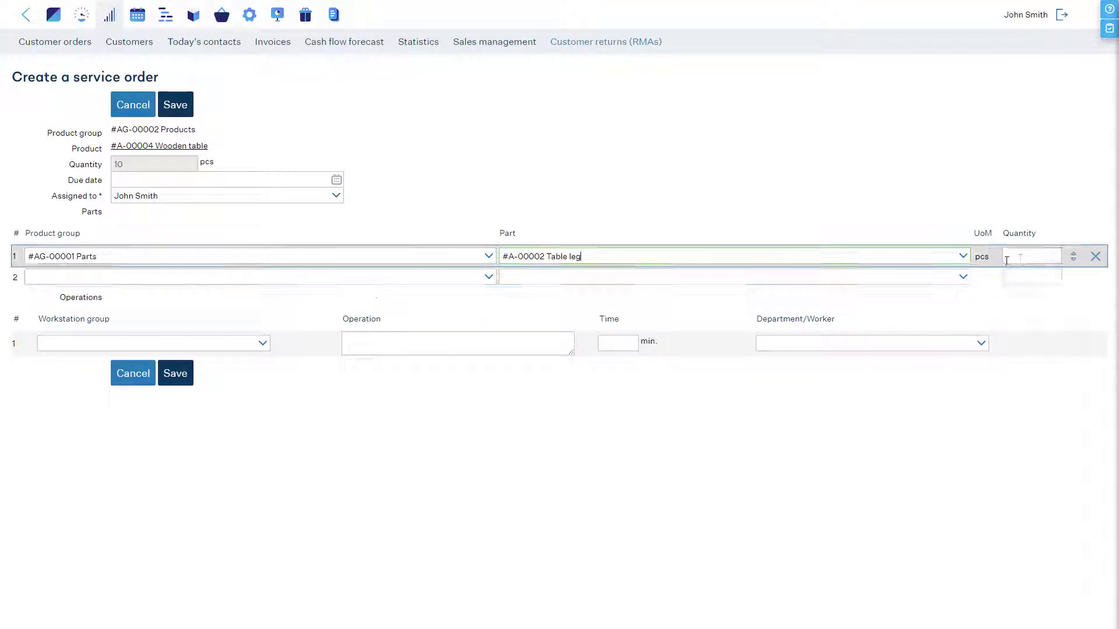
{"action": "type", "text": "10"}
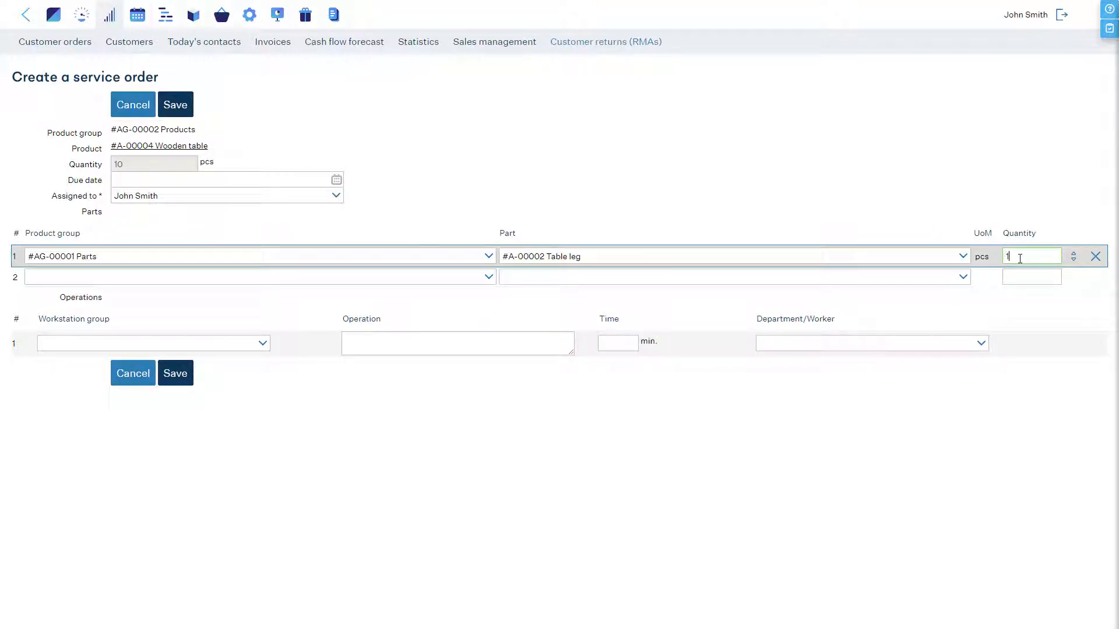
- Add a 60-minute 'Replace defective legs' operation at Woodworks with a worker assigned, and save
{"action": "left_click", "coordinate": [262, 345]}
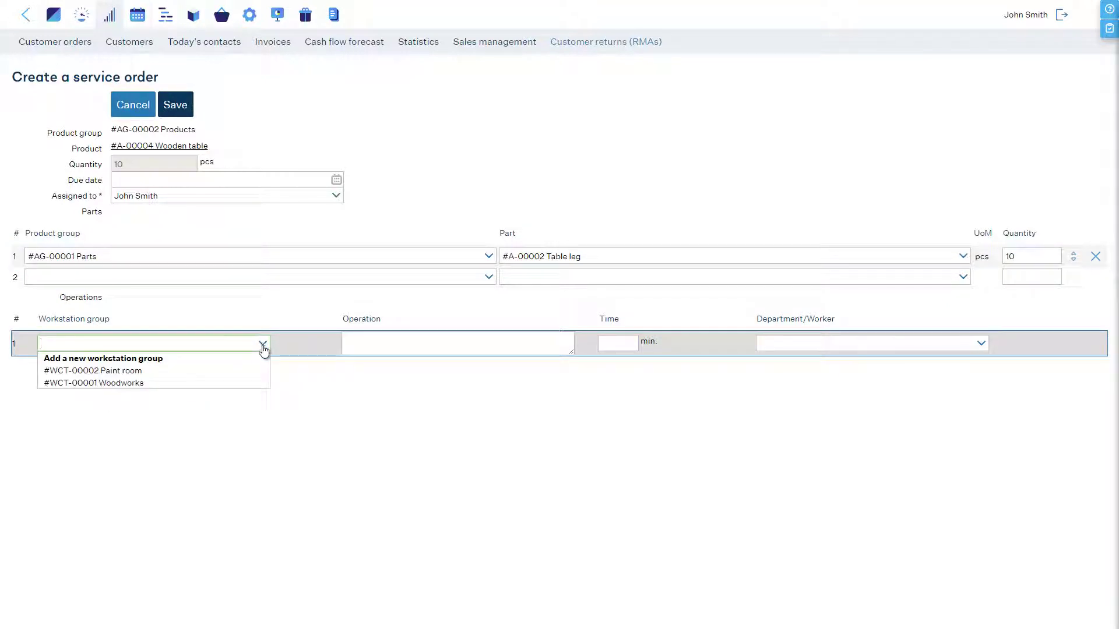
{"action": "left_click", "coordinate": [257, 383]}
{"action": "left_click", "coordinate": [389, 345]}
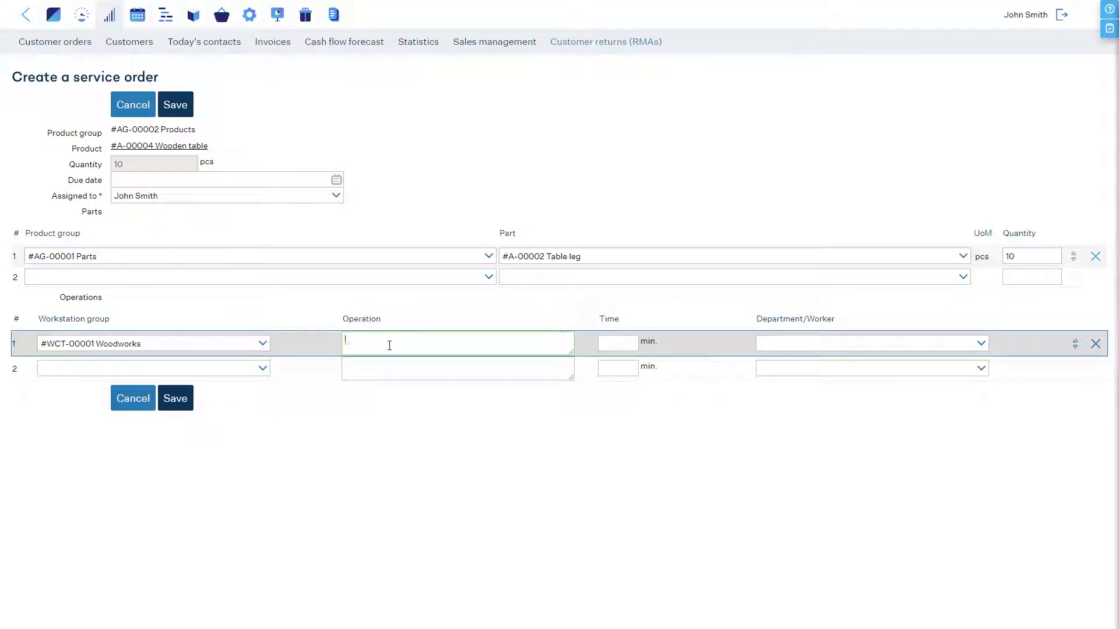
{"action": "type", "text": "Replace defective legs"}
{"action": "left_click", "coordinate": [606, 342]}
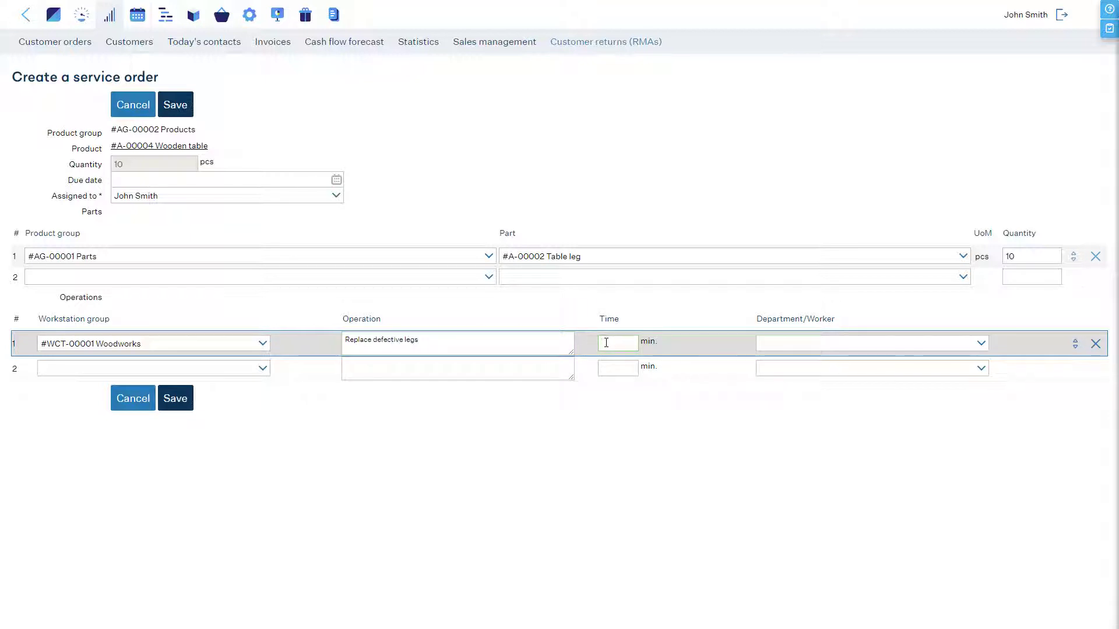
{"action": "type", "text": "60"}
{"action": "left_click", "coordinate": [977, 343]}
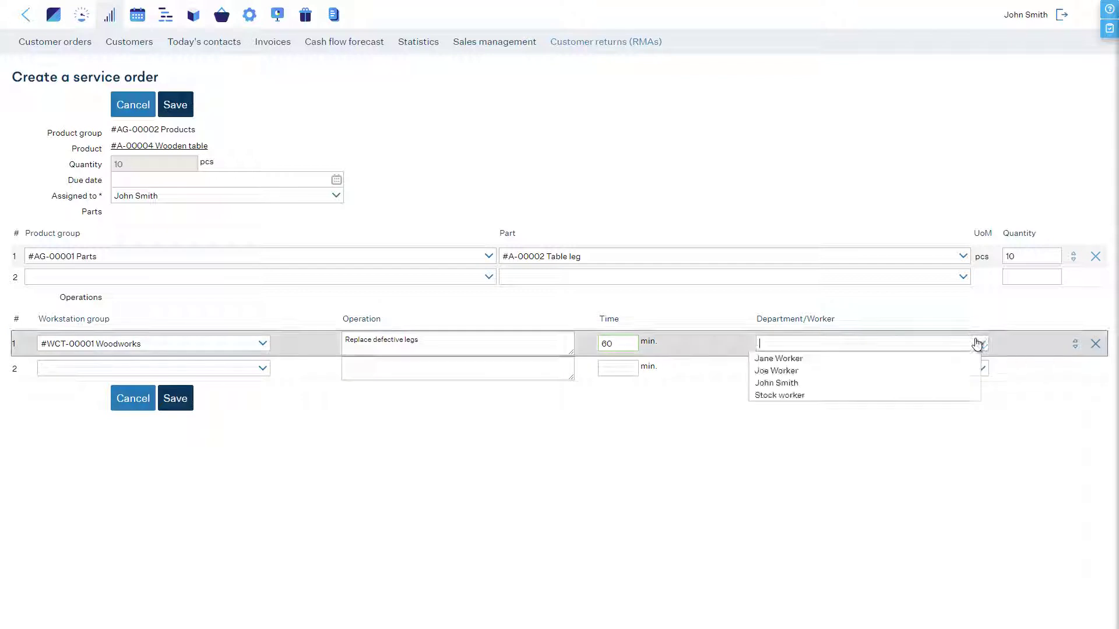
{"action": "left_click", "coordinate": [948, 370]}
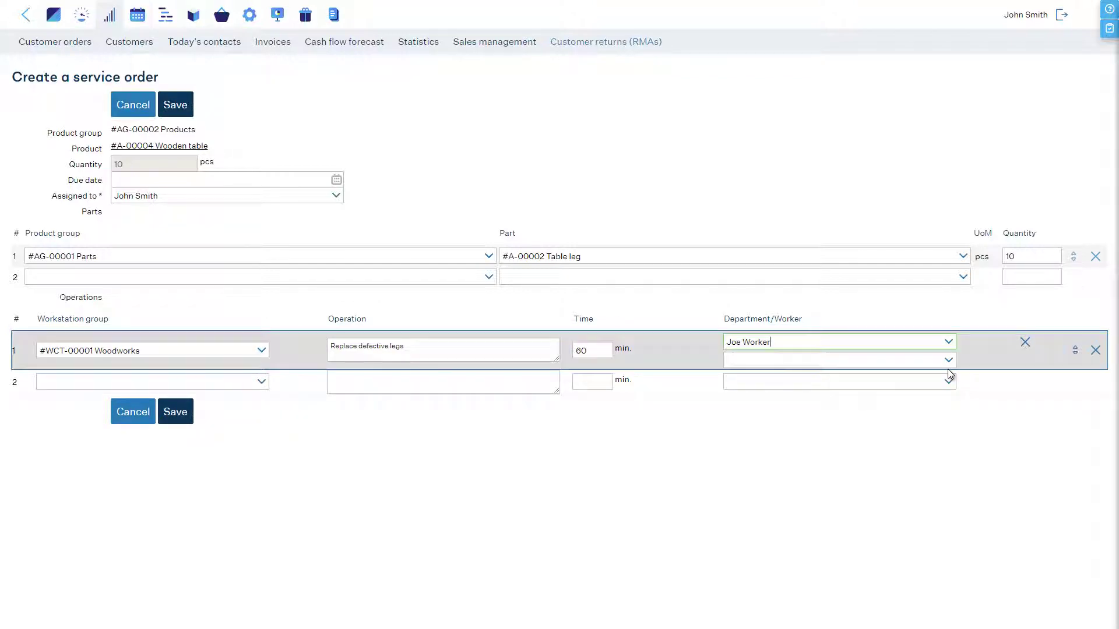
{"action": "left_click", "coordinate": [177, 414]}
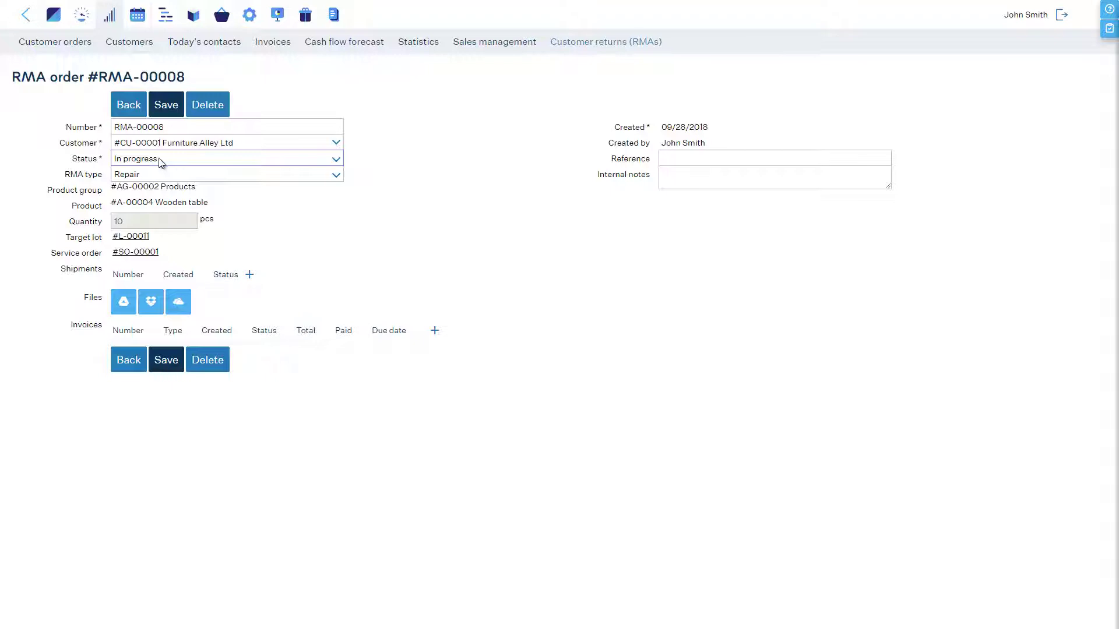
- Finish service order SO-00001 as planned and go back to RMA-00008
{"action": "left_click", "coordinate": [147, 254]}
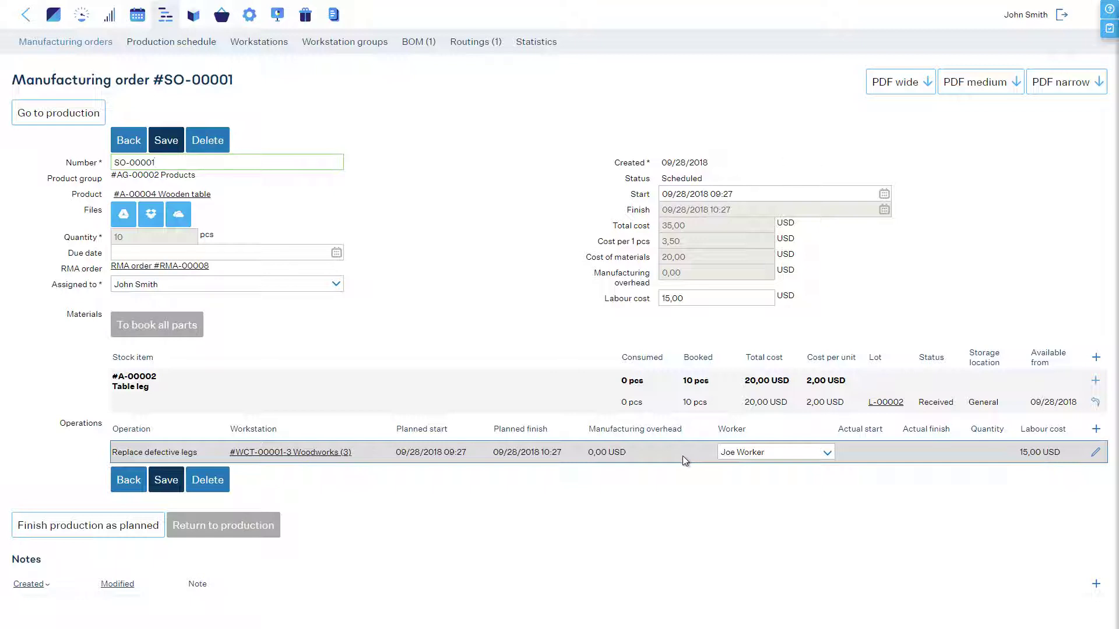
{"action": "left_click", "coordinate": [122, 535]}
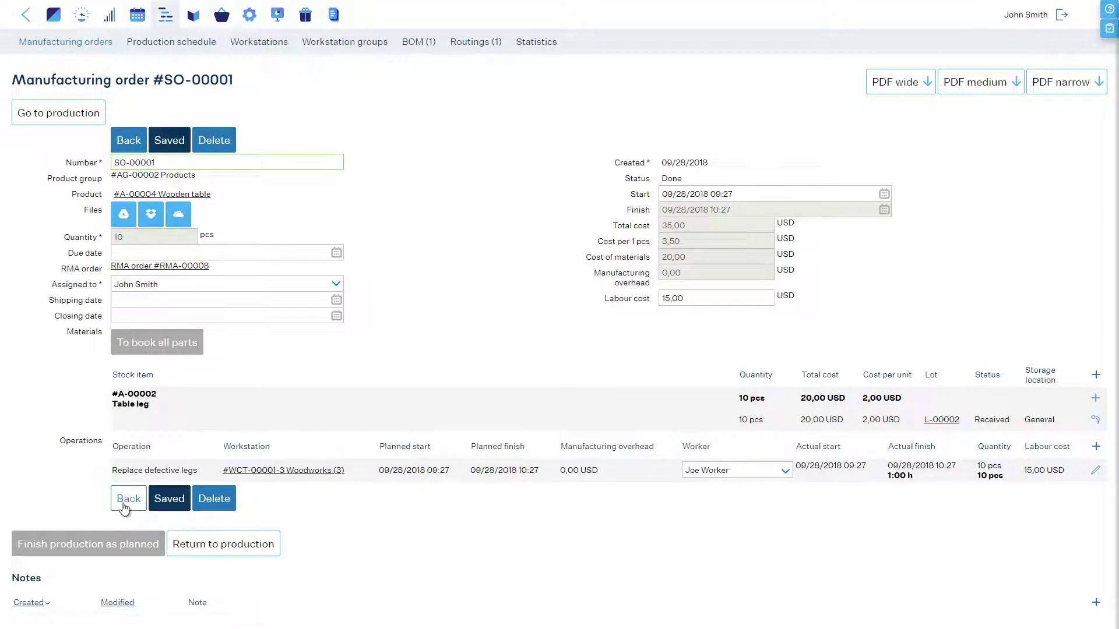
{"action": "left_click", "coordinate": [123, 500]}
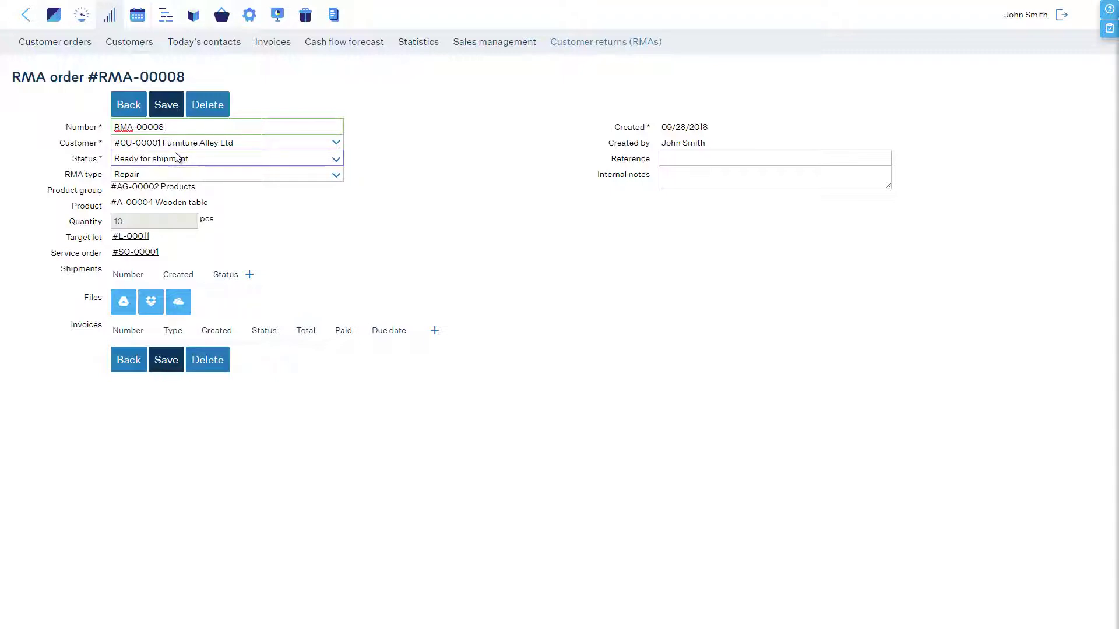
- Save a new RMA-00008 shipment dated the 28th, keeping the existing shipping address
{"action": "left_click", "coordinate": [248, 273]}
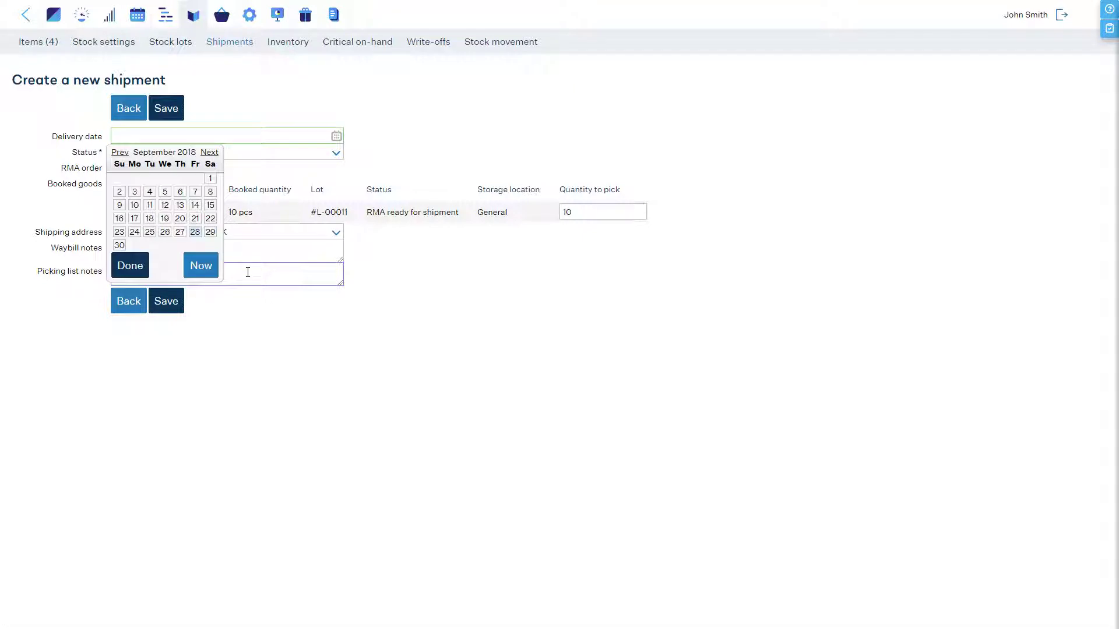
{"action": "left_click", "coordinate": [195, 232]}
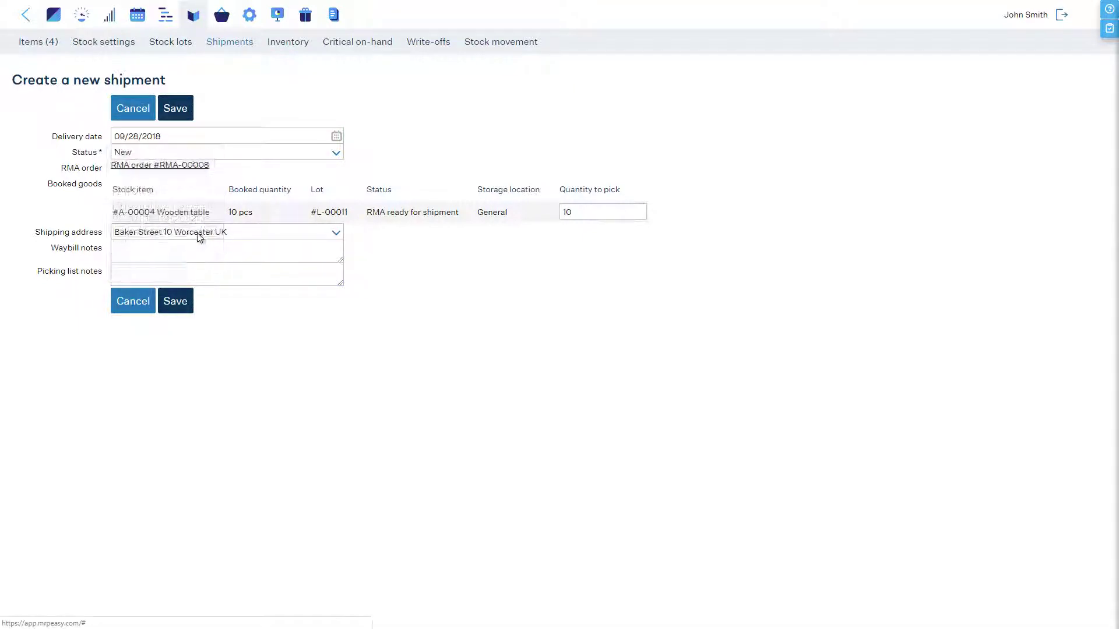
{"action": "left_click", "coordinate": [198, 236]}
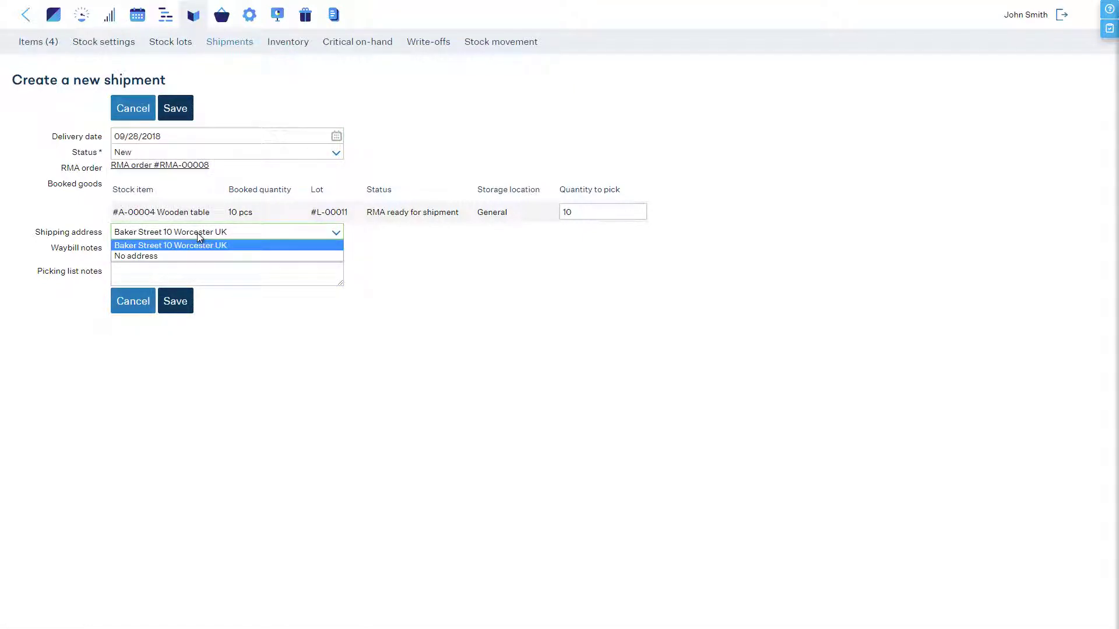
{"action": "left_click", "coordinate": [190, 247]}
{"action": "left_click", "coordinate": [192, 253]}
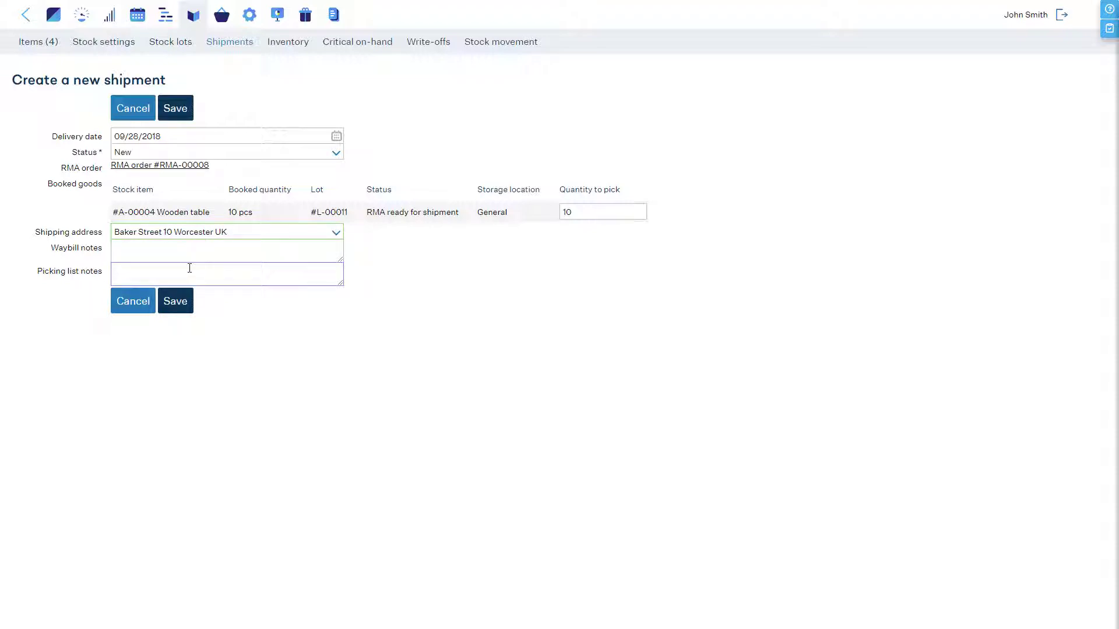
{"action": "left_click", "coordinate": [175, 297]}
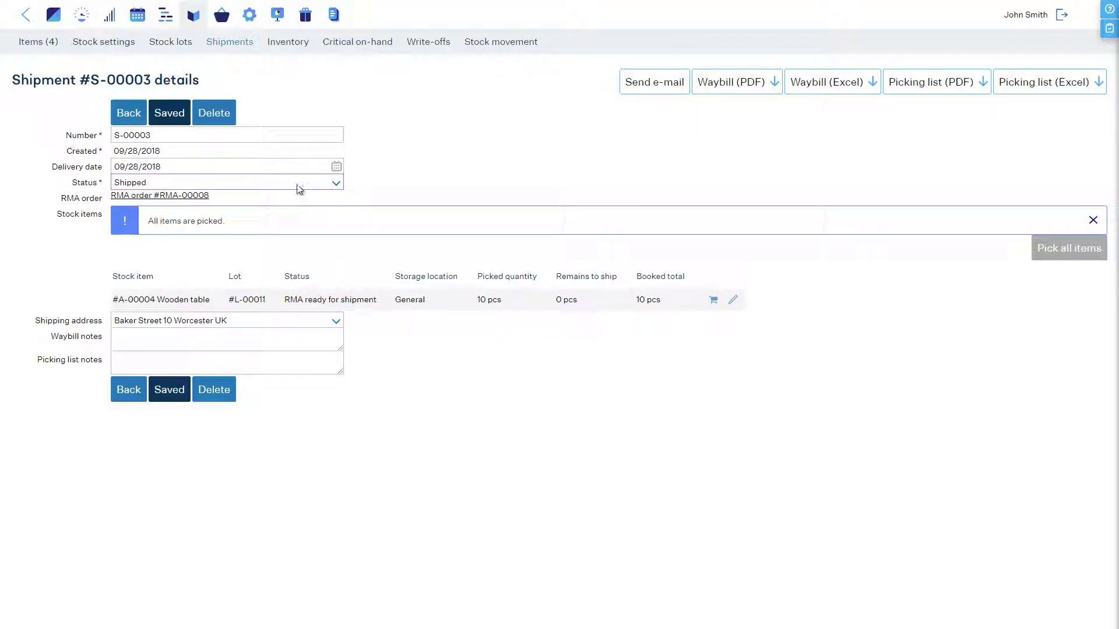
{"action": "left_click", "coordinate": [129, 120]}
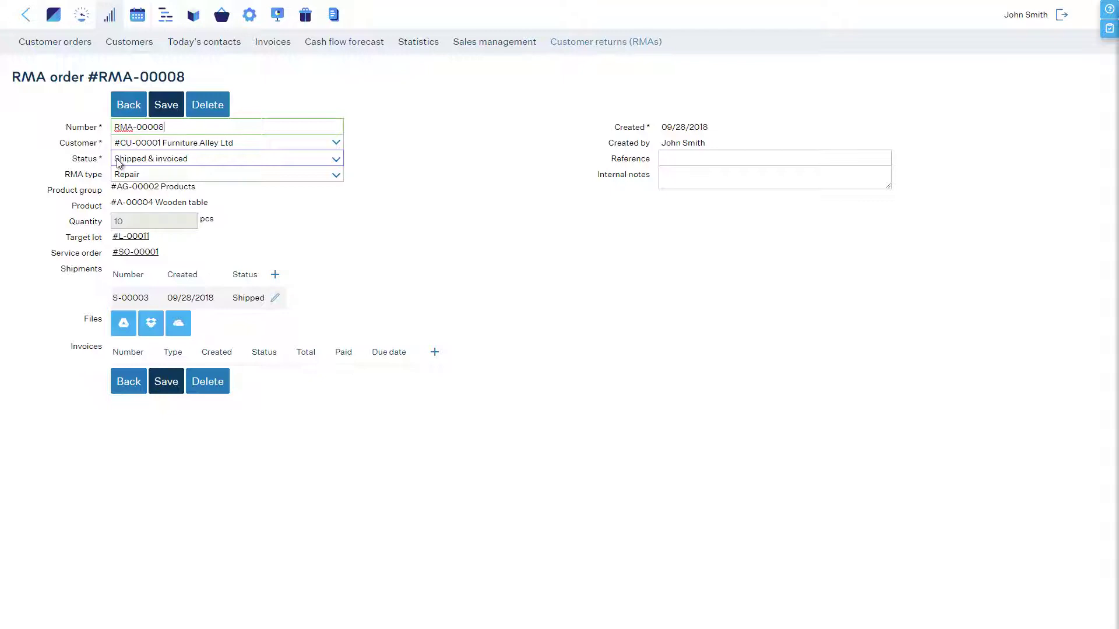
- Set RMA-00008's status to Delivered
{"action": "left_click", "coordinate": [118, 163]}
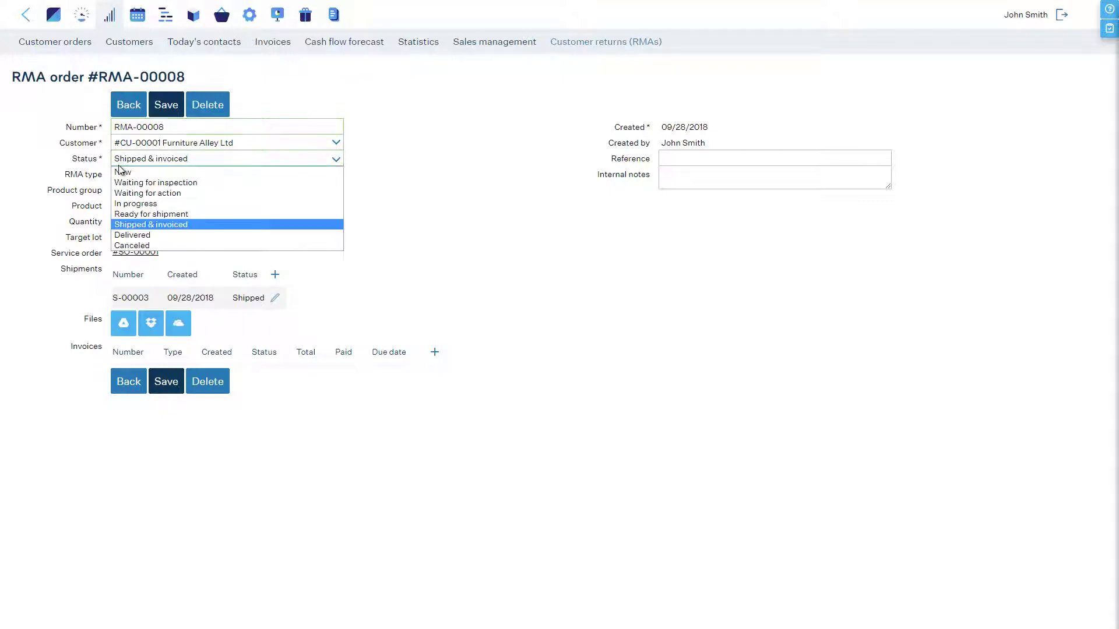
{"action": "left_click", "coordinate": [133, 238]}
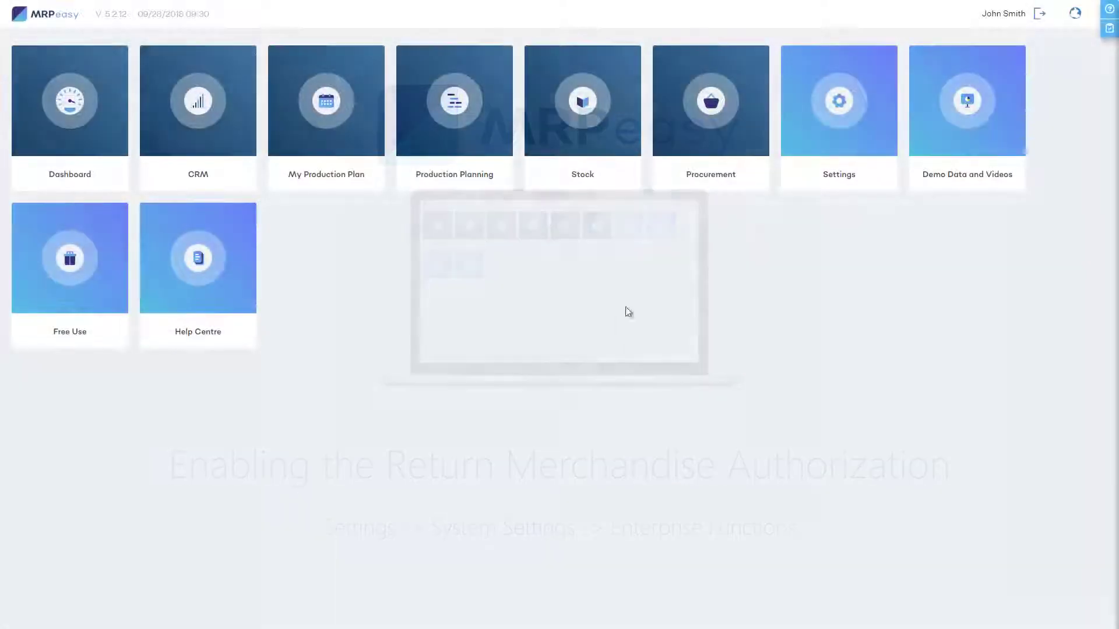
- Switch the RMA enterprise function from No to Yes in System settings and save
{"action": "left_click", "coordinate": [833, 123]}
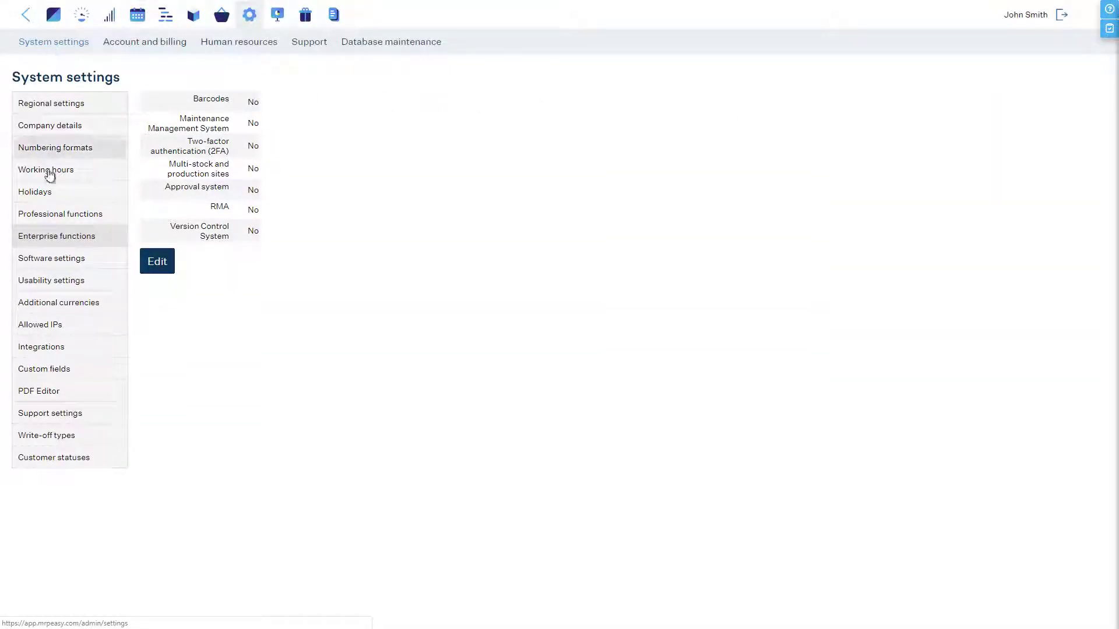
{"action": "left_click", "coordinate": [159, 264]}
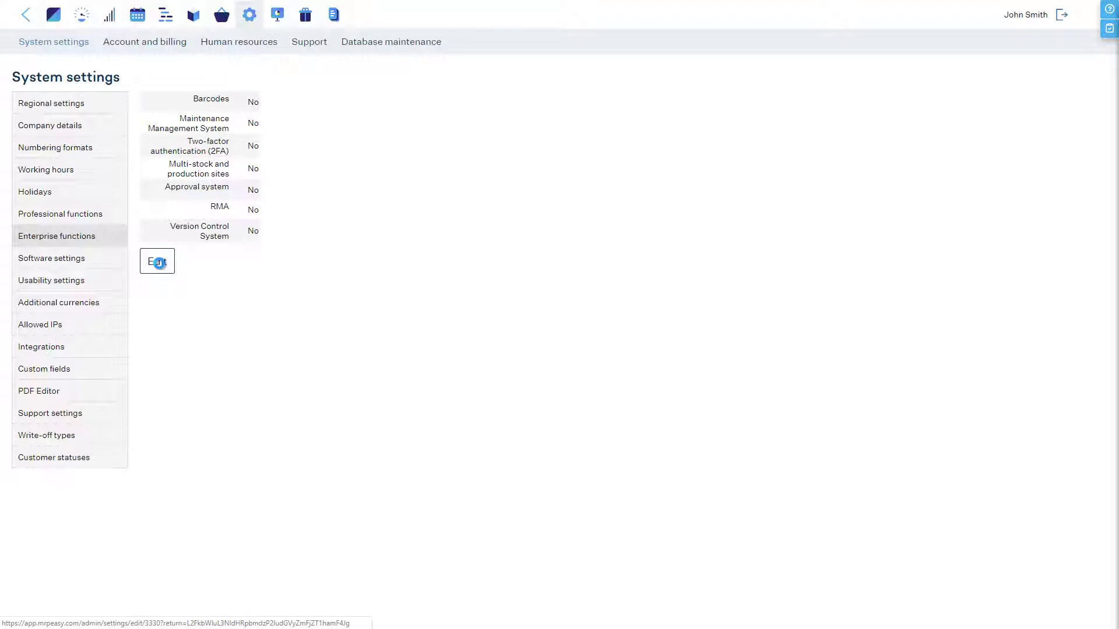
{"action": "left_click", "coordinate": [221, 233]}
{"action": "left_click", "coordinate": [217, 256]}
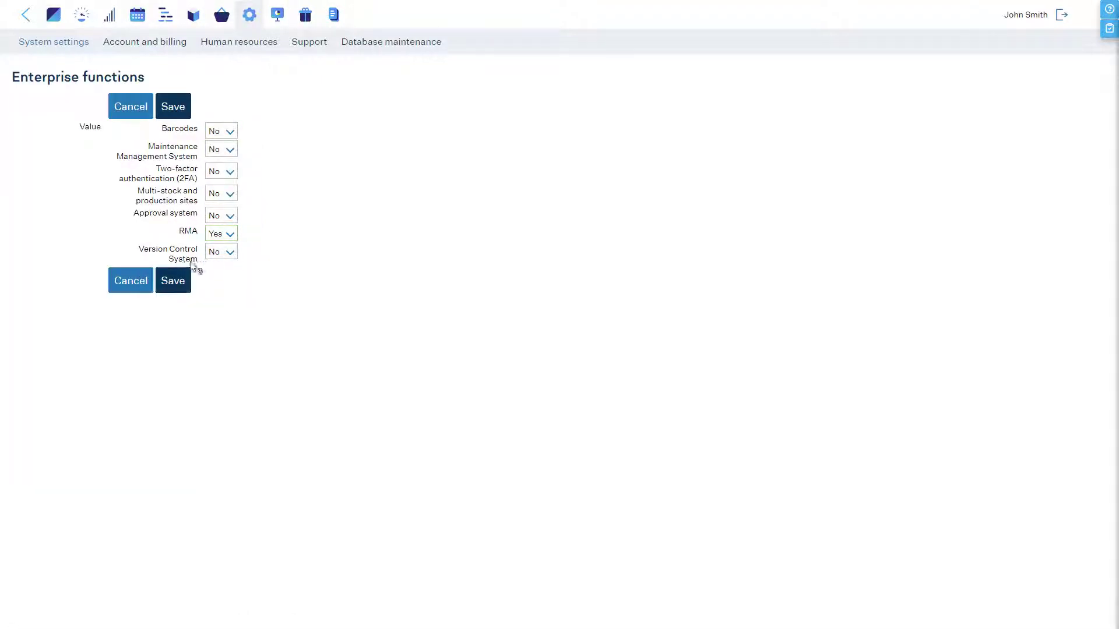
{"action": "left_click", "coordinate": [177, 274]}
{"action": "left_click", "coordinate": [125, 280]}
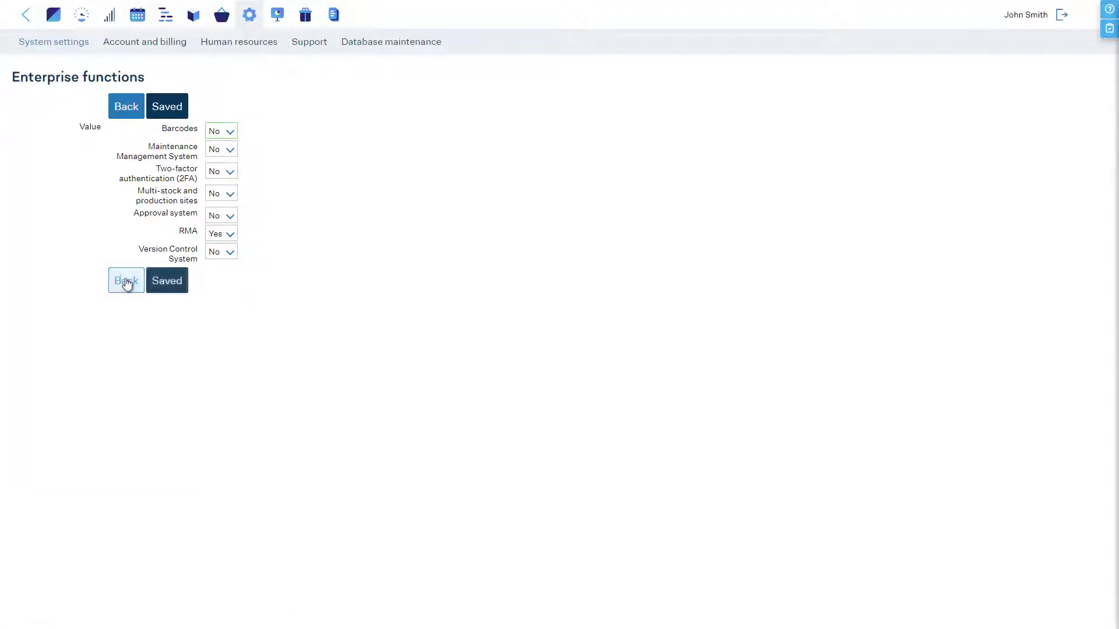